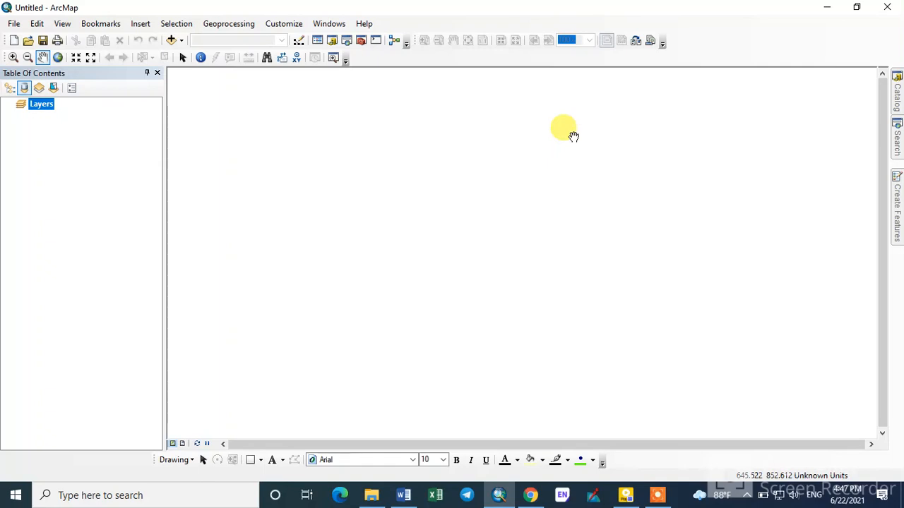
Show the ArcSWAT toolbar and check that Spatial Analyst and the SWAT extensions are enabled.
{"action": "right_click", "coordinate": [717, 41]}
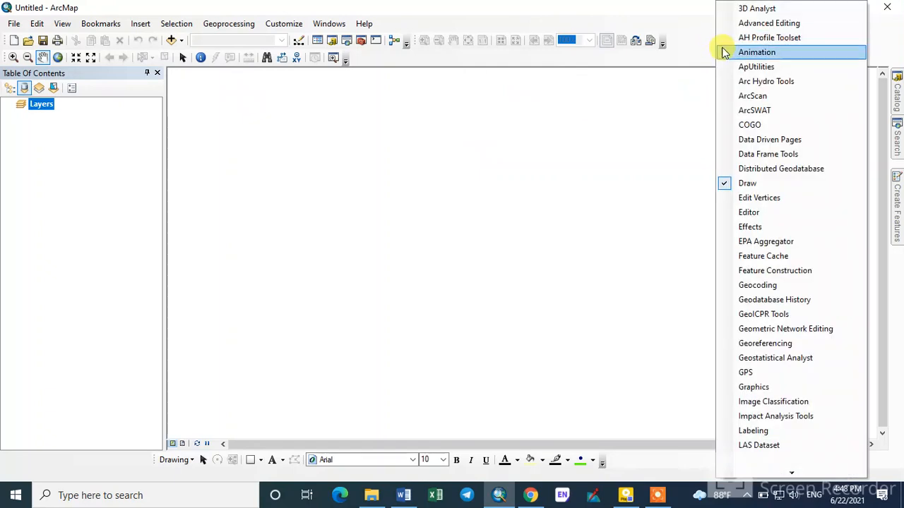
{"action": "left_click", "coordinate": [752, 111]}
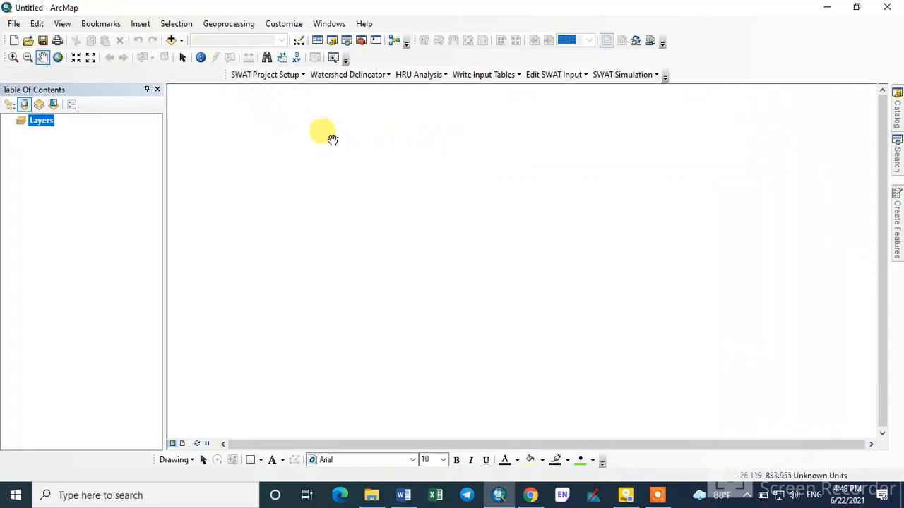
{"action": "left_click", "coordinate": [286, 26]}
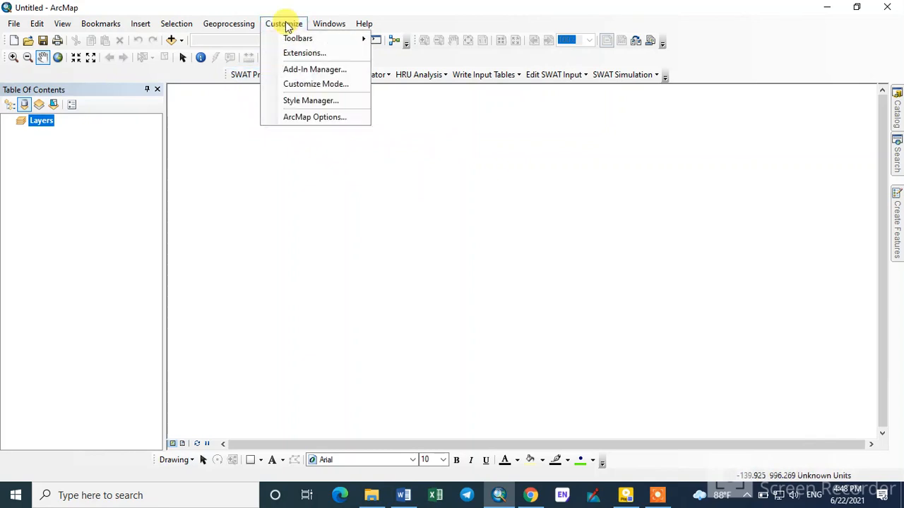
{"action": "left_click", "coordinate": [298, 57]}
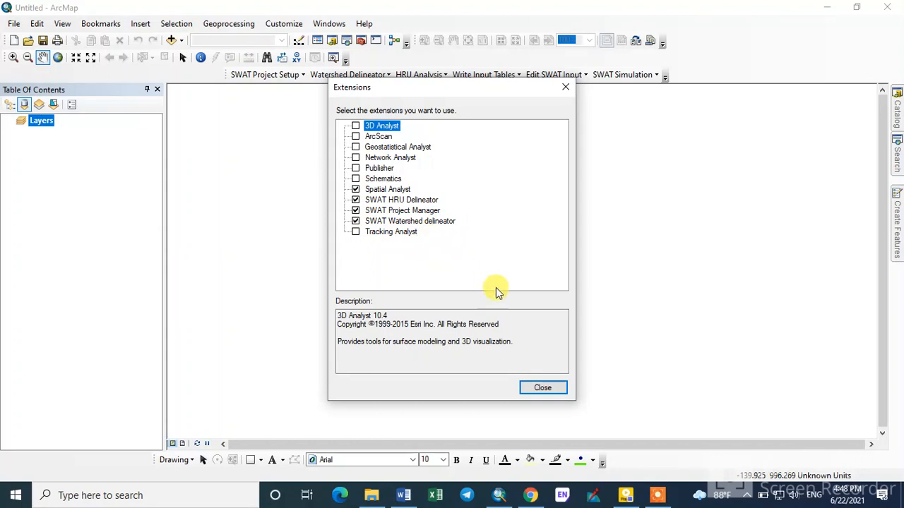
{"action": "left_click", "coordinate": [543, 387]}
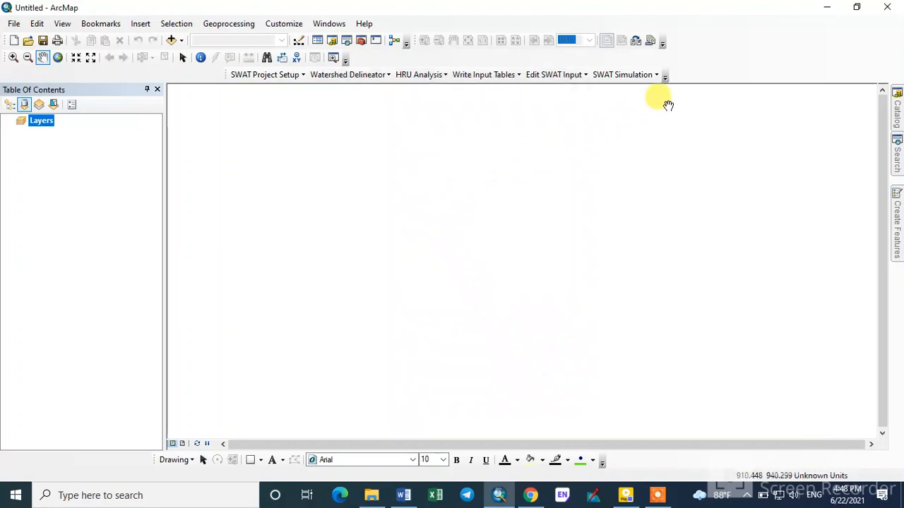
{"action": "right_click", "coordinate": [716, 53]}
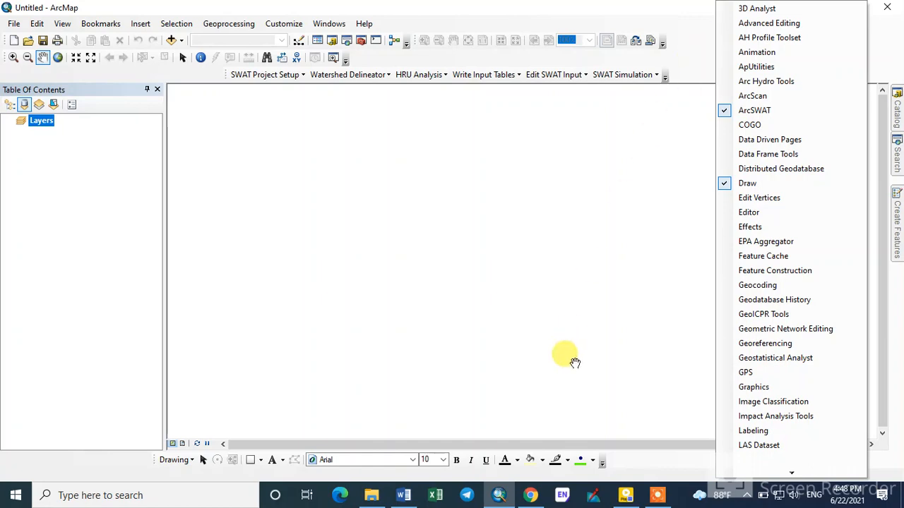
Switch to Chrome, go to Google and search for "arcswat extension gis".
{"action": "left_click", "coordinate": [529, 494]}
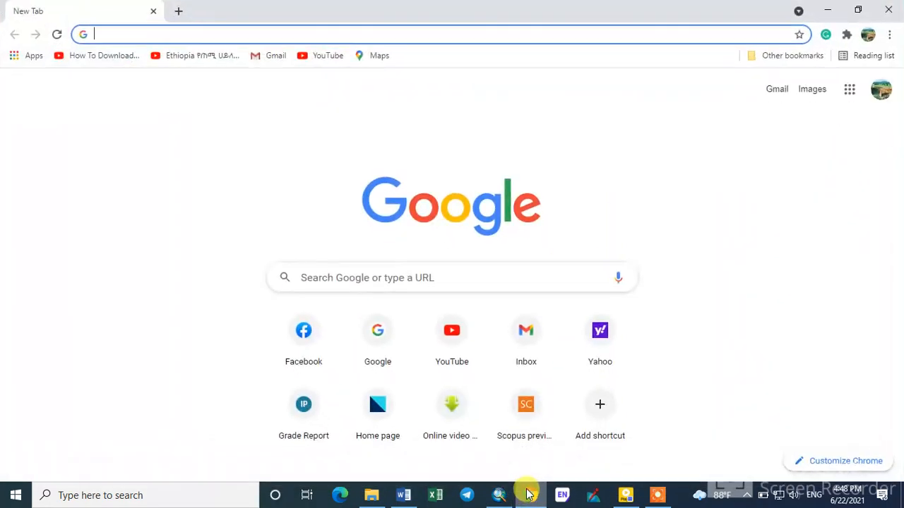
{"action": "type", "text": "go"}
{"action": "left_click", "coordinate": [191, 59]}
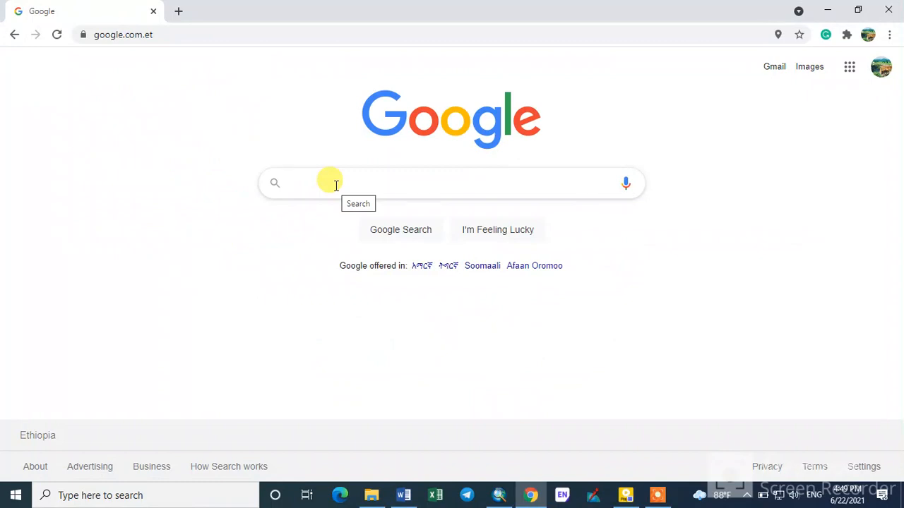
{"action": "type", "text": "a"}
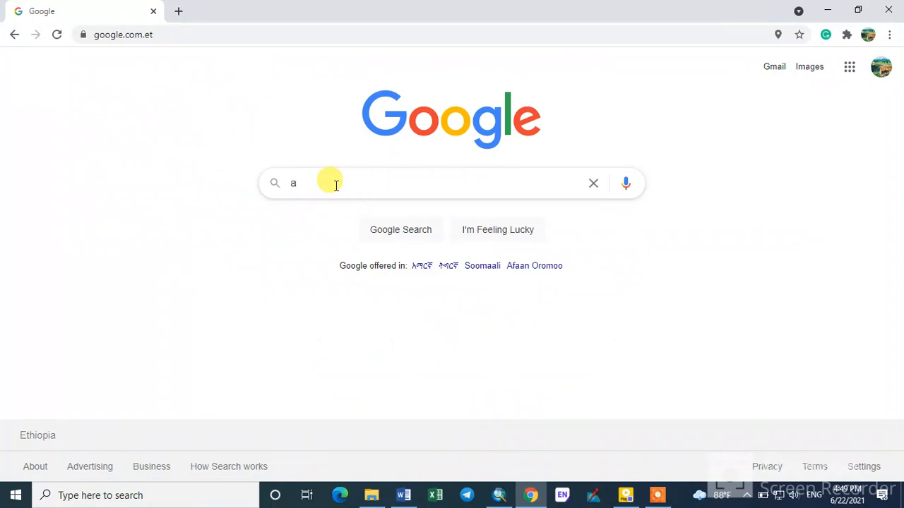
{"action": "type", "text": "erc"}
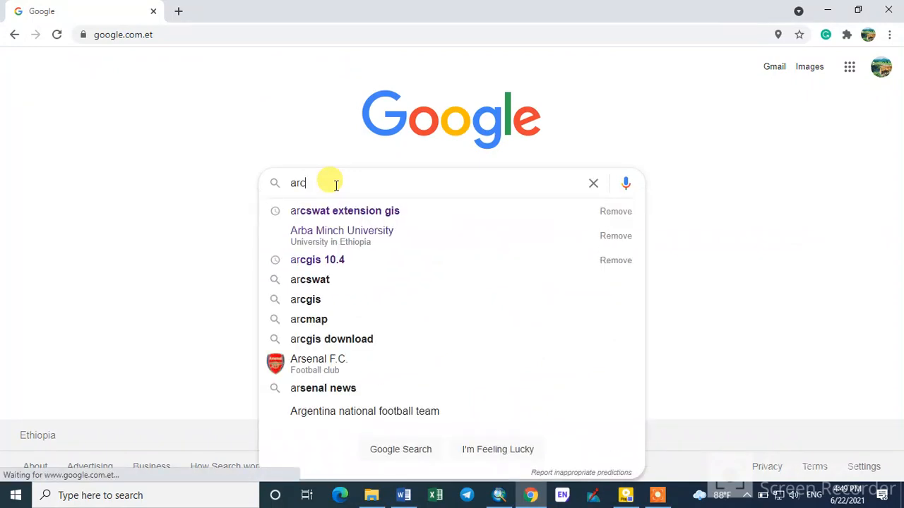
{"action": "type", "text": "s"}
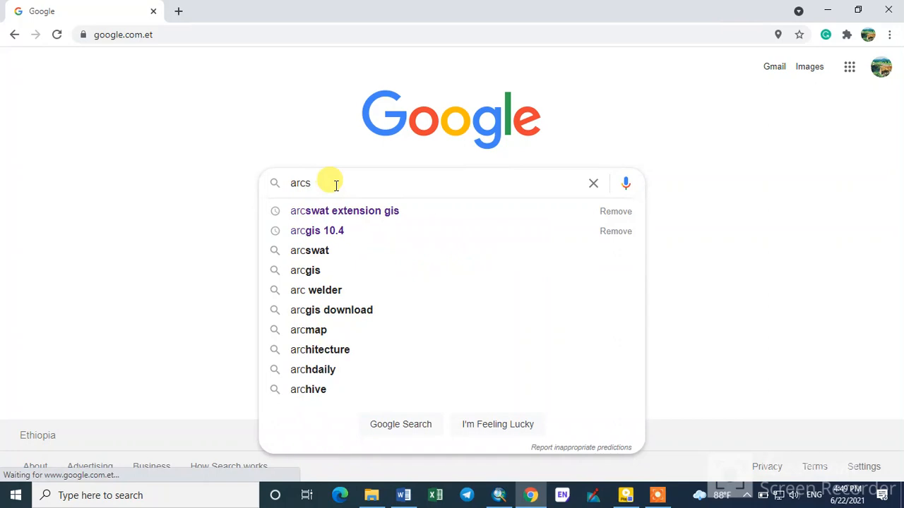
{"action": "type", "text": "wat"}
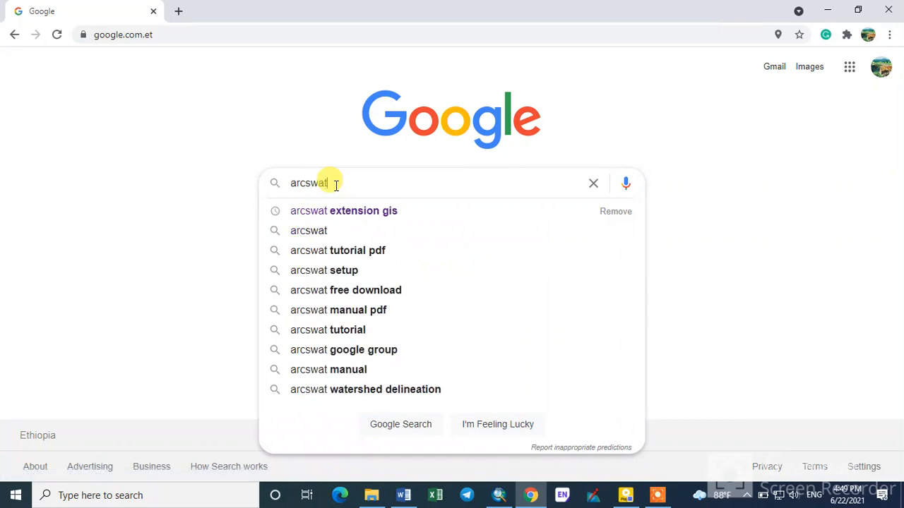
{"action": "left_click", "coordinate": [347, 212]}
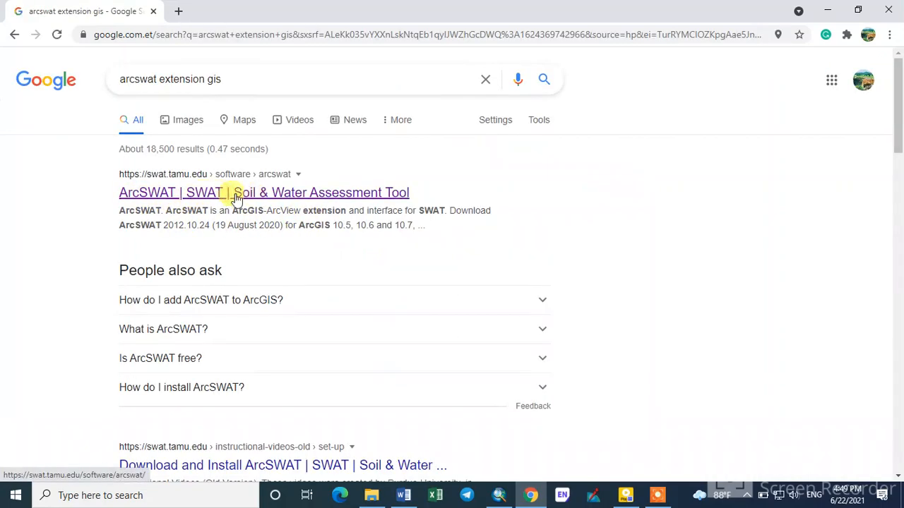
Open the swat.tamu.edu ArcSWAT page and show the ArcSWAT download for ArcGIS 10.4.
{"action": "left_click", "coordinate": [258, 197]}
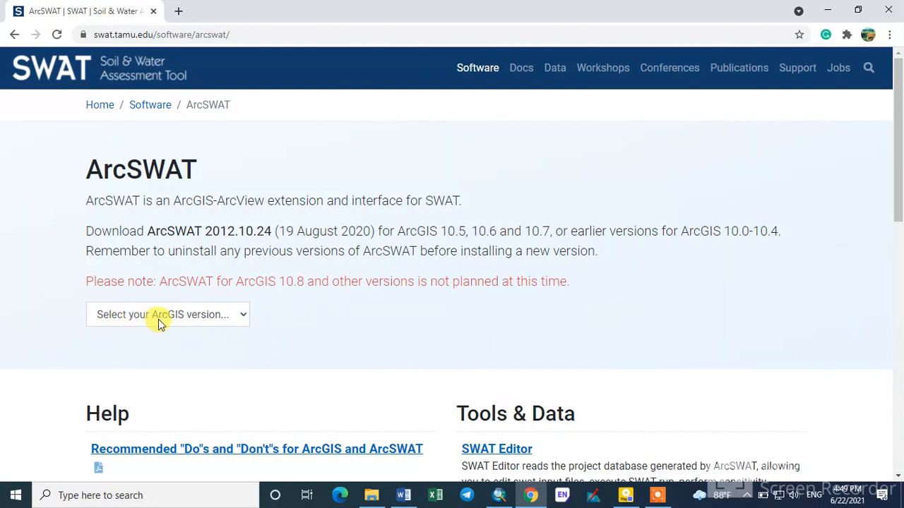
{"action": "left_click", "coordinate": [201, 319]}
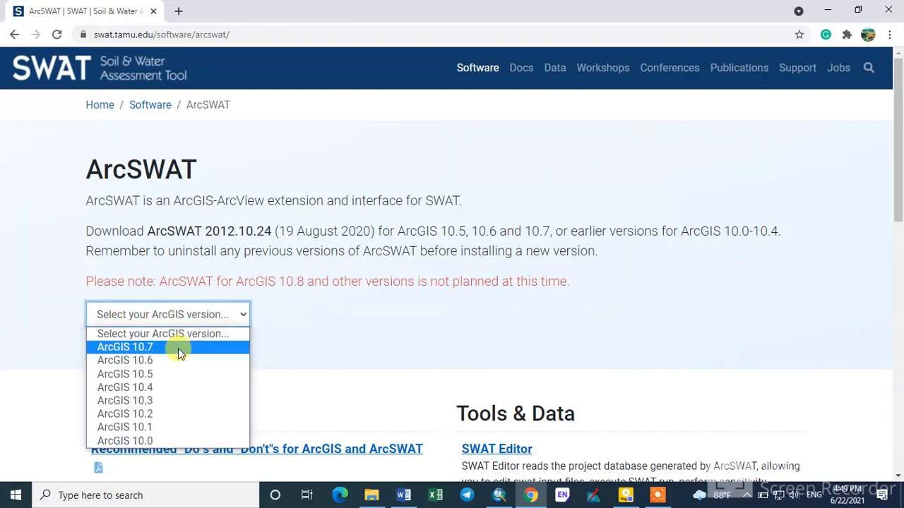
{"action": "left_click", "coordinate": [164, 392]}
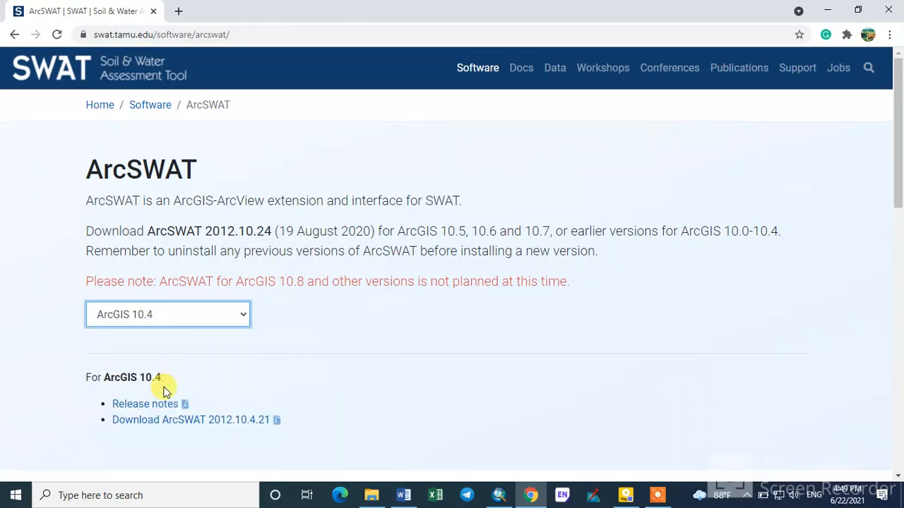
{"action": "scroll", "coordinate": [209, 374], "scroll_direction": "down", "scroll_amount": 2}
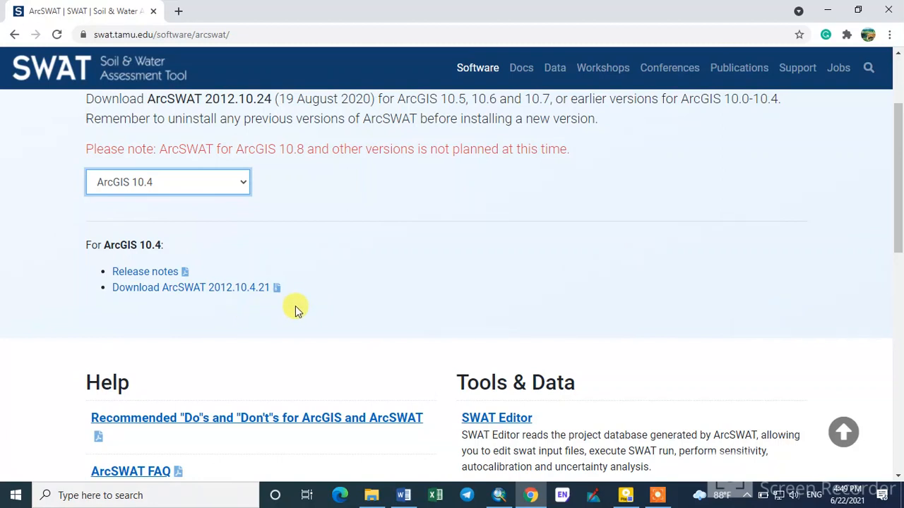
Switch back to ArcMap and check that ArcSWAT is enabled in the list of toolbars.
{"action": "left_click", "coordinate": [499, 497]}
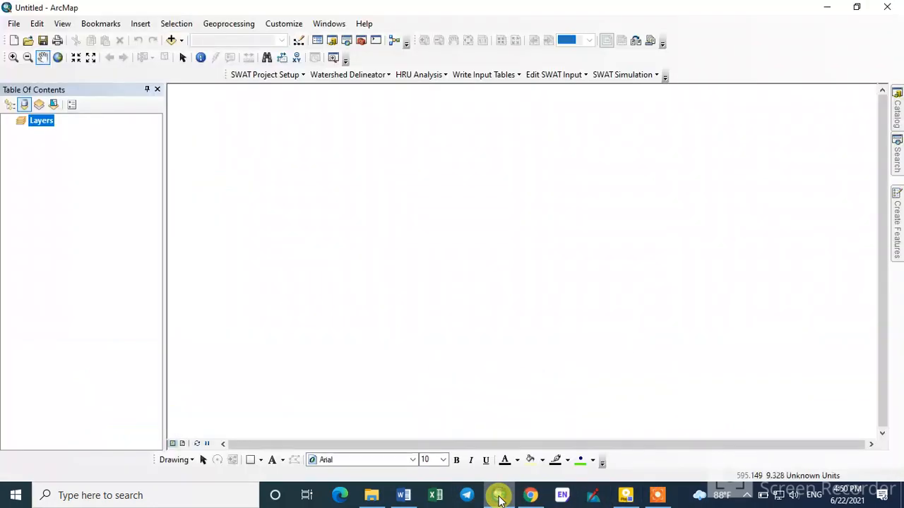
{"action": "left_click", "coordinate": [658, 495]}
{"action": "left_click", "coordinate": [479, 479]}
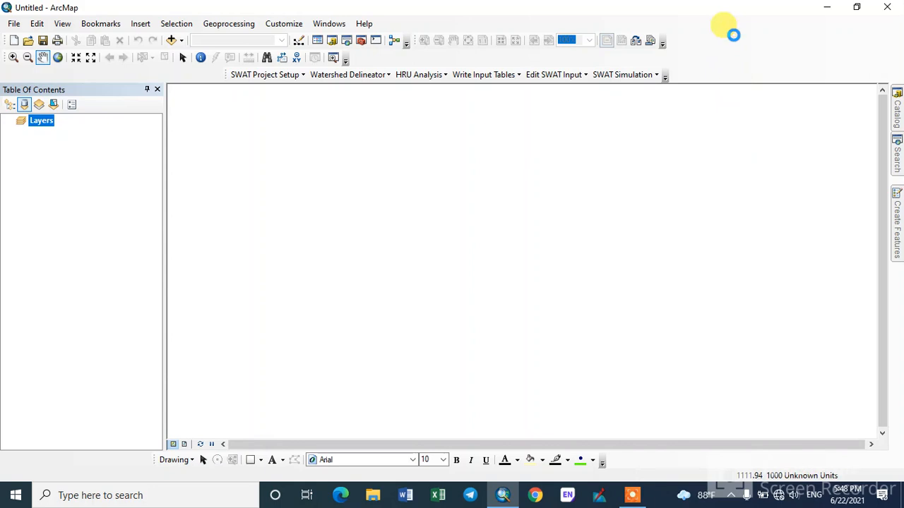
{"action": "right_click", "coordinate": [735, 38]}
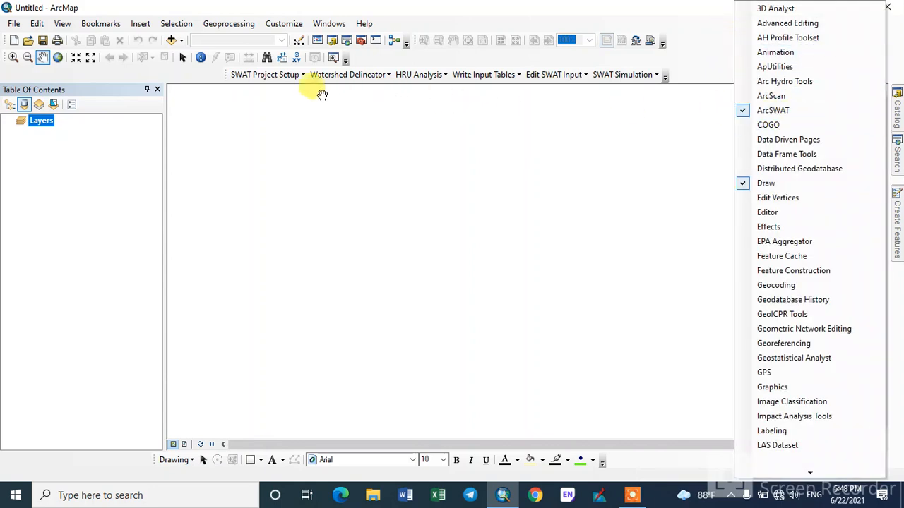
{"action": "left_click", "coordinate": [714, 73]}
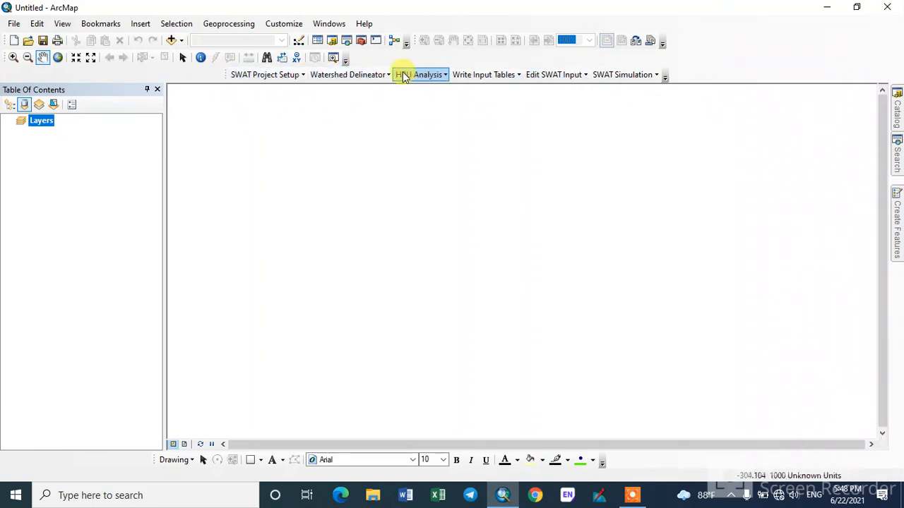
Start a new SWAT project without saving the current document.
{"action": "left_click", "coordinate": [300, 78]}
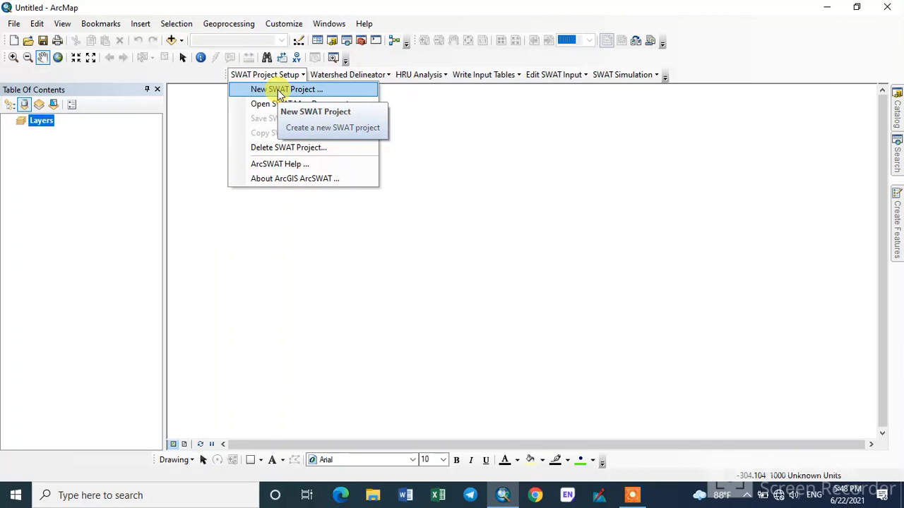
{"action": "left_click", "coordinate": [280, 90]}
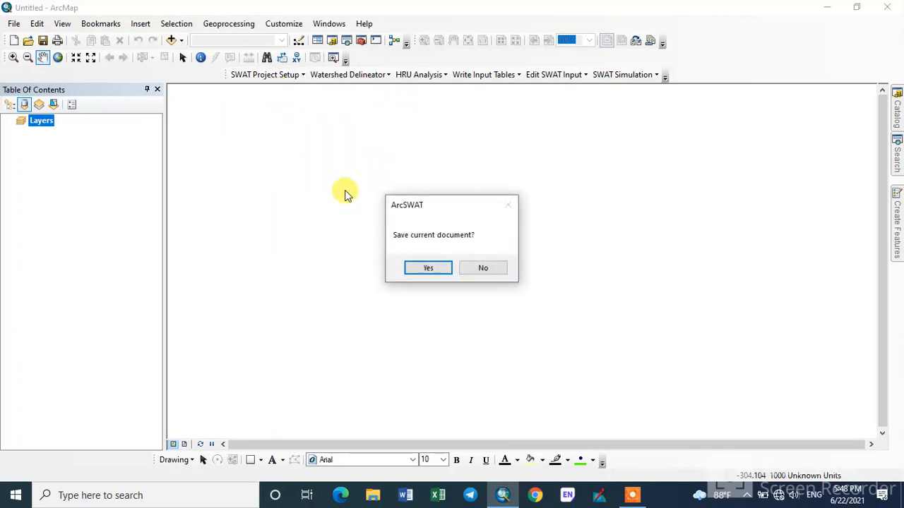
{"action": "left_click", "coordinate": [484, 272]}
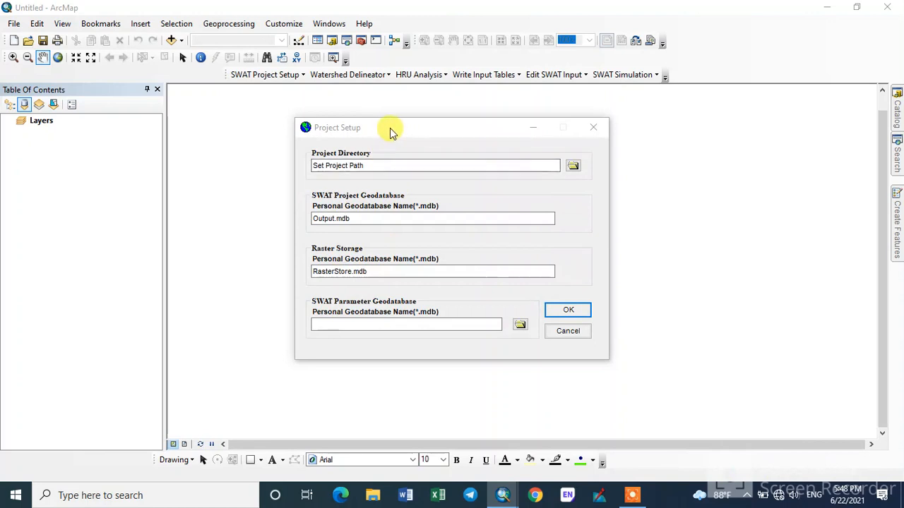
{"action": "mouse_move", "coordinate": [393, 133]}
{"action": "left_mouse_down"}
{"action": "mouse_move", "coordinate": [358, 127]}
{"action": "mouse_move", "coordinate": [382, 133]}
{"action": "left_mouse_up"}
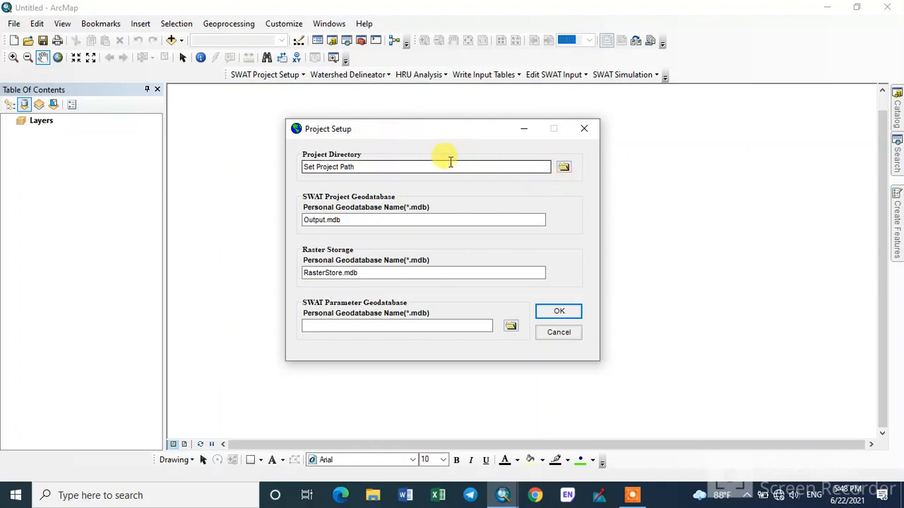
Browse for the project directory and create a new folder named SWAT_WS on drive D:.
{"action": "left_click", "coordinate": [564, 169]}
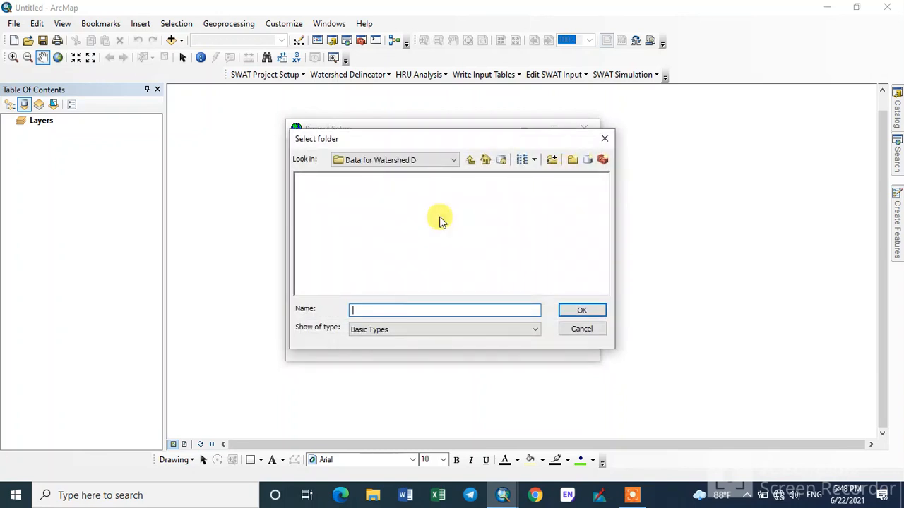
{"action": "left_click", "coordinate": [470, 161]}
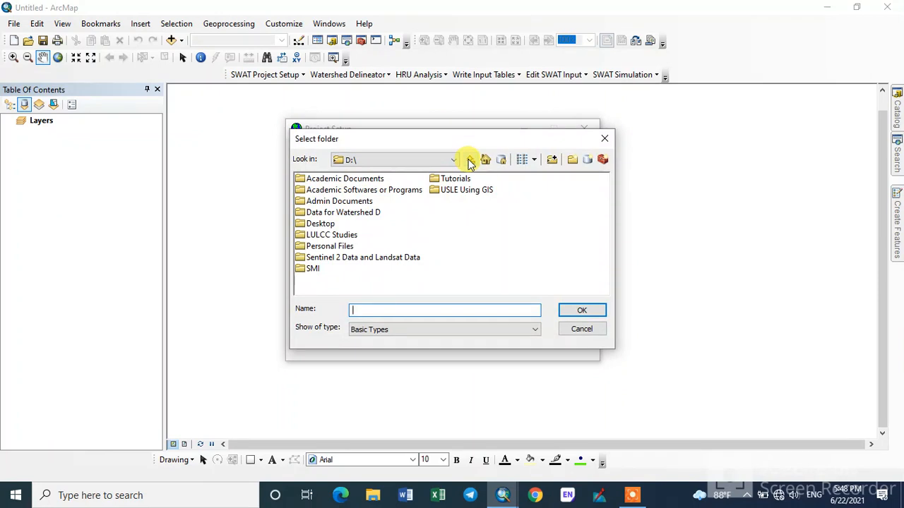
{"action": "left_click", "coordinate": [573, 161]}
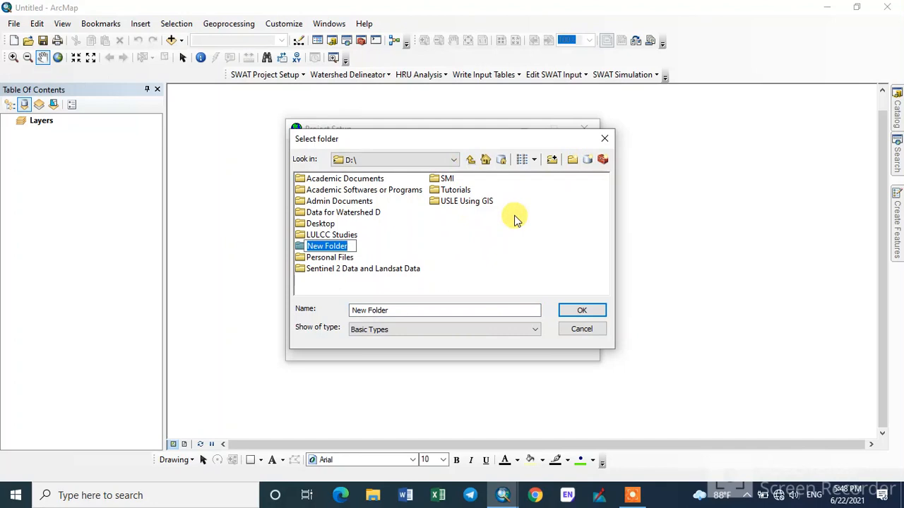
{"action": "type", "text": "S"}
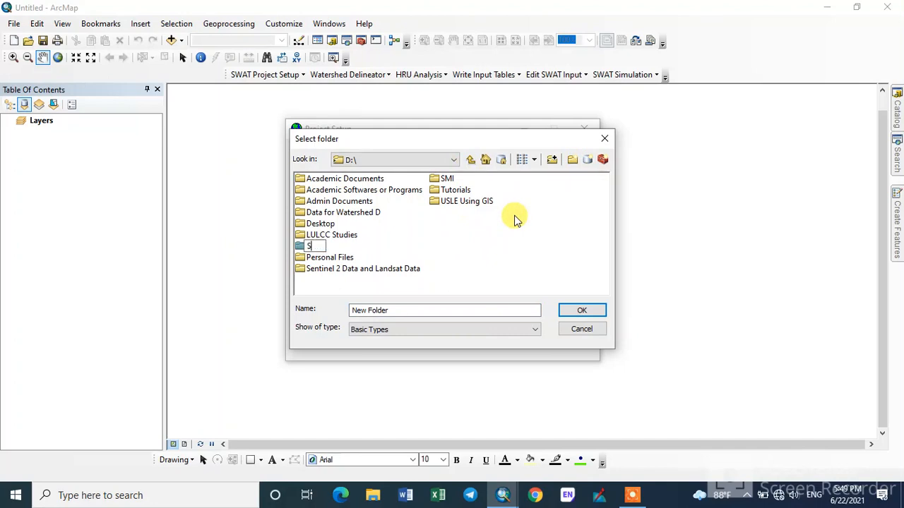
{"action": "type", "text": "WAT_WS"}
{"action": "key", "text": "Return"}
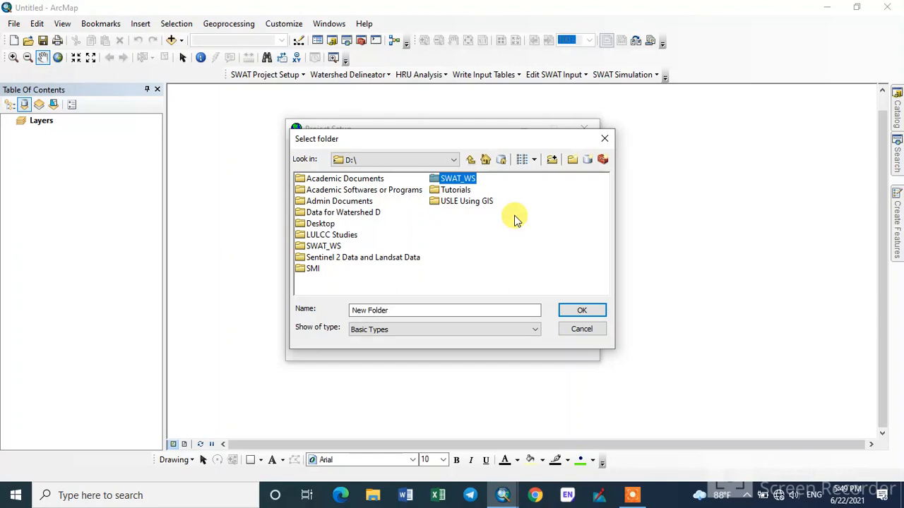
Set D:\SWAT_WS as the project directory and complete the project setup with the default geodatabase names.
{"action": "left_click", "coordinate": [489, 248]}
{"action": "left_click", "coordinate": [459, 179]}
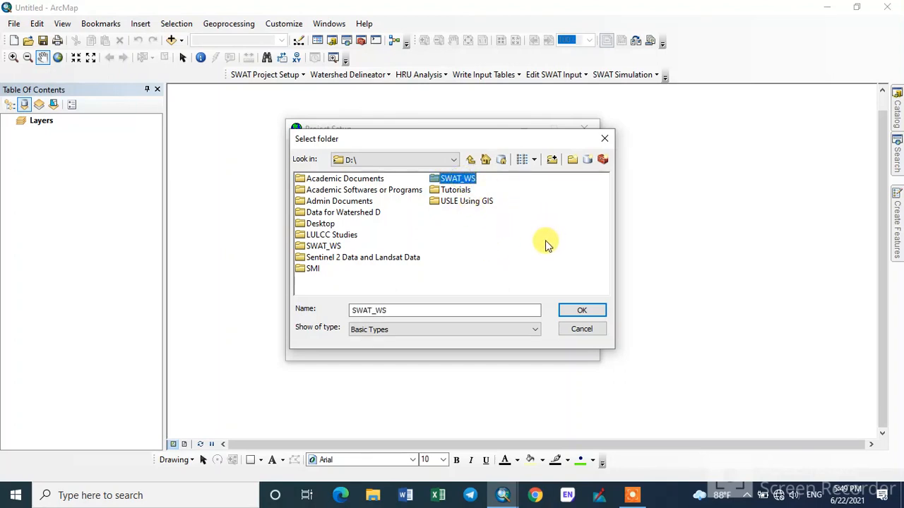
{"action": "left_click", "coordinate": [572, 315]}
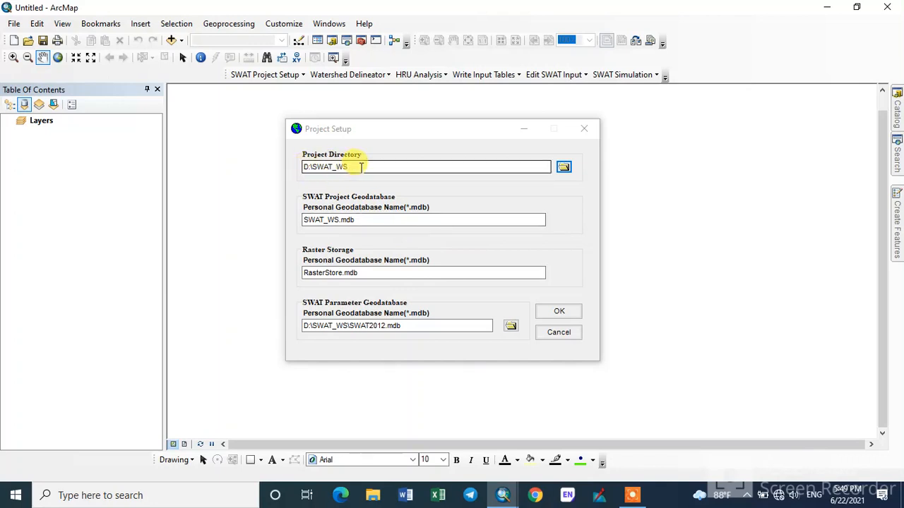
{"action": "left_click", "coordinate": [549, 311]}
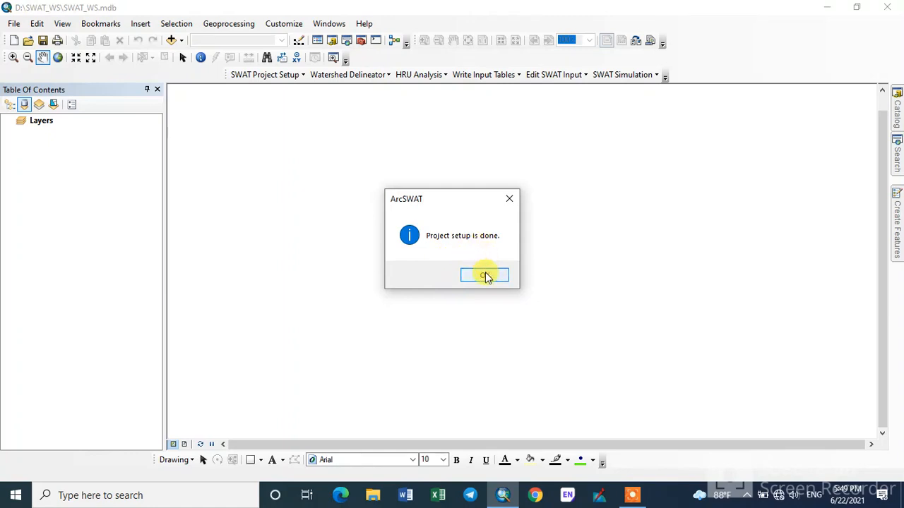
{"action": "left_click", "coordinate": [486, 275]}
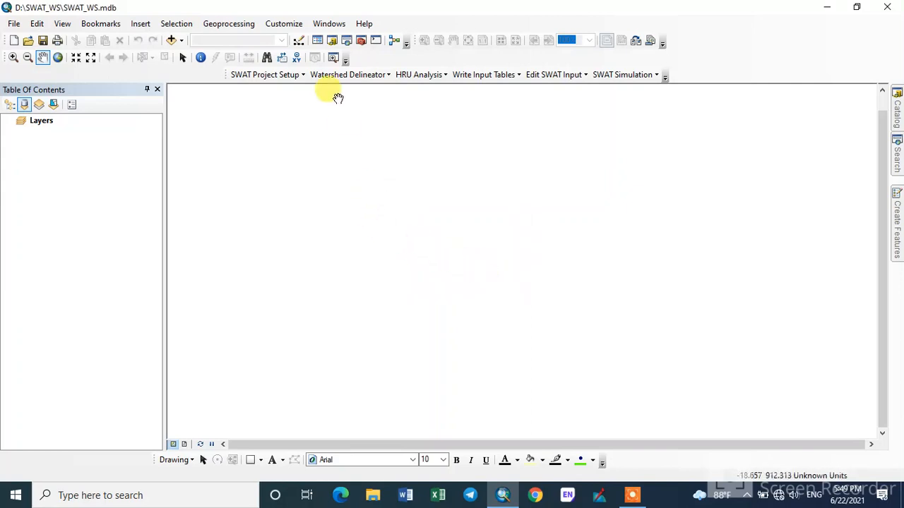
Open Automatic Watershed Delineation and reposition its dialog over the empty map.
{"action": "left_click", "coordinate": [387, 76]}
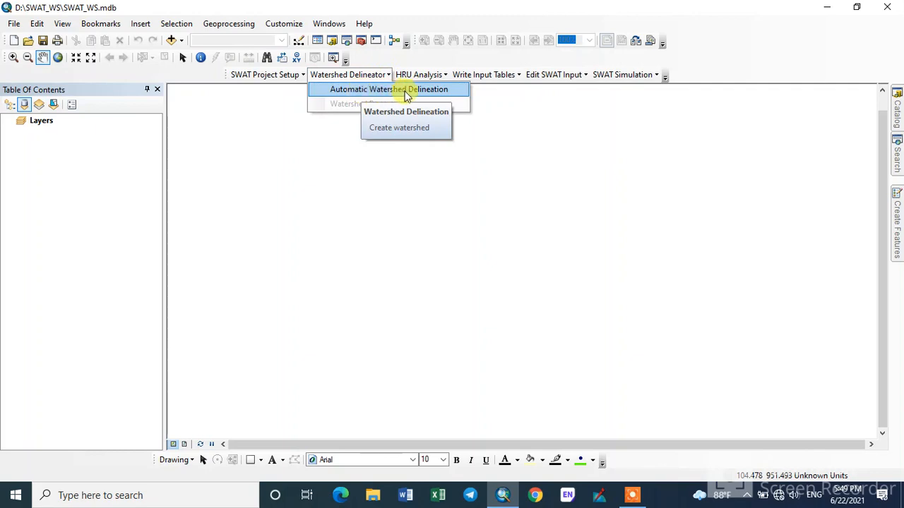
{"action": "left_click", "coordinate": [408, 92]}
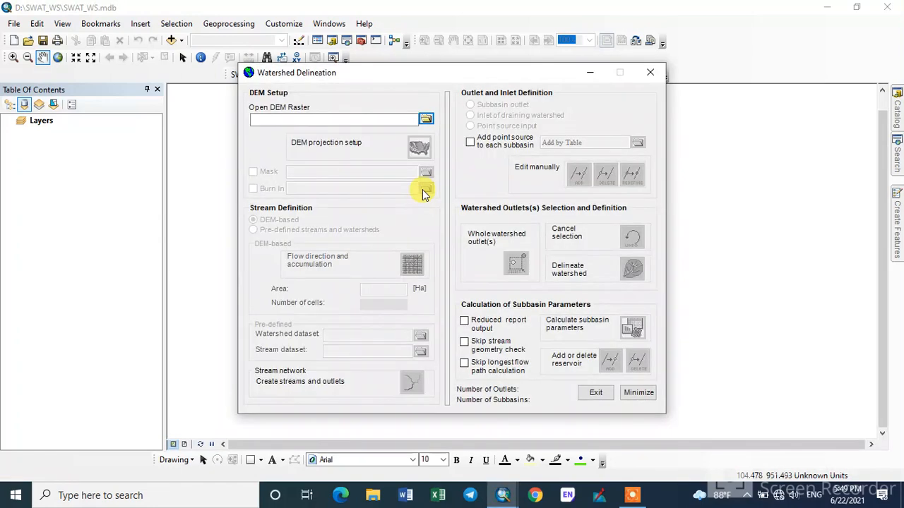
{"action": "left_click_drag", "start_coordinate": [366, 76], "coordinate": [359, 94]}
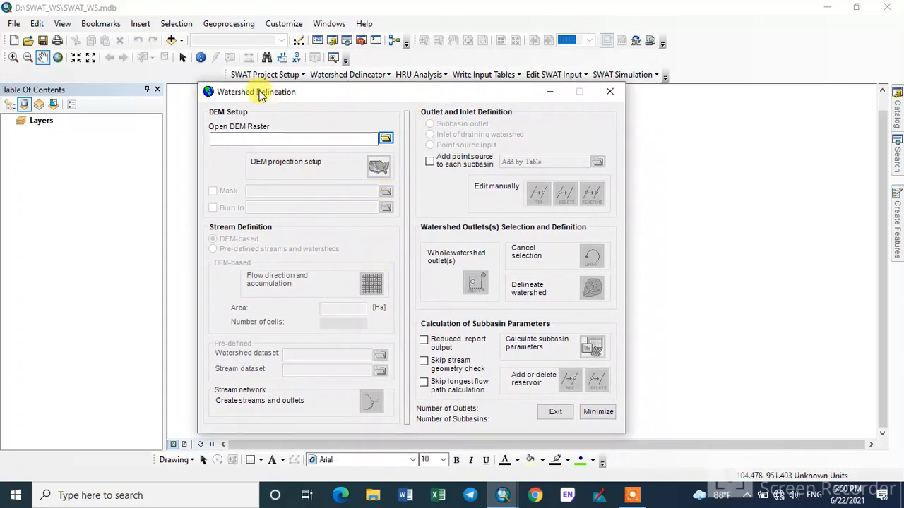
{"action": "mouse_move", "coordinate": [243, 92]}
{"action": "left_mouse_down"}
{"action": "mouse_move", "coordinate": [292, 104]}
{"action": "mouse_move", "coordinate": [182, 97]}
{"action": "mouse_move", "coordinate": [238, 99]}
{"action": "left_mouse_up"}
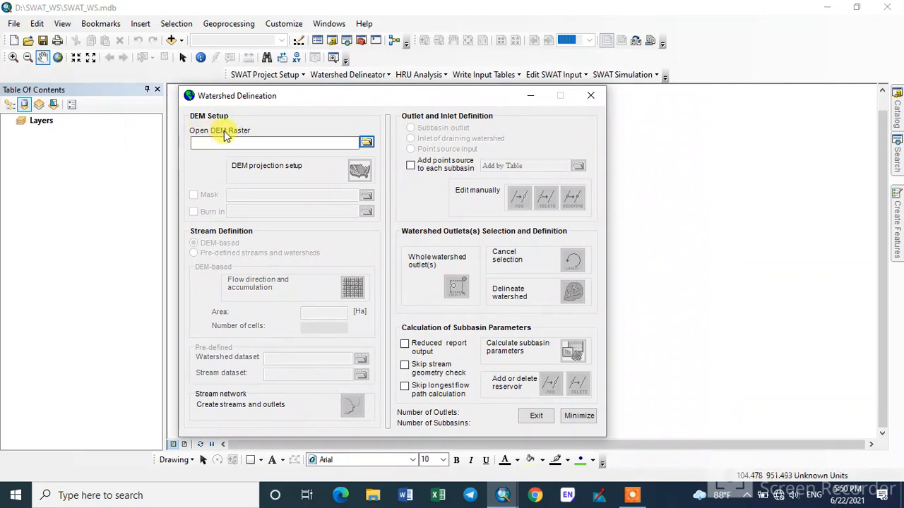
Load the dem_20m raster from disk, from the Data for Watershed D folder on drive D:, as the DEM.
{"action": "left_click", "coordinate": [367, 144]}
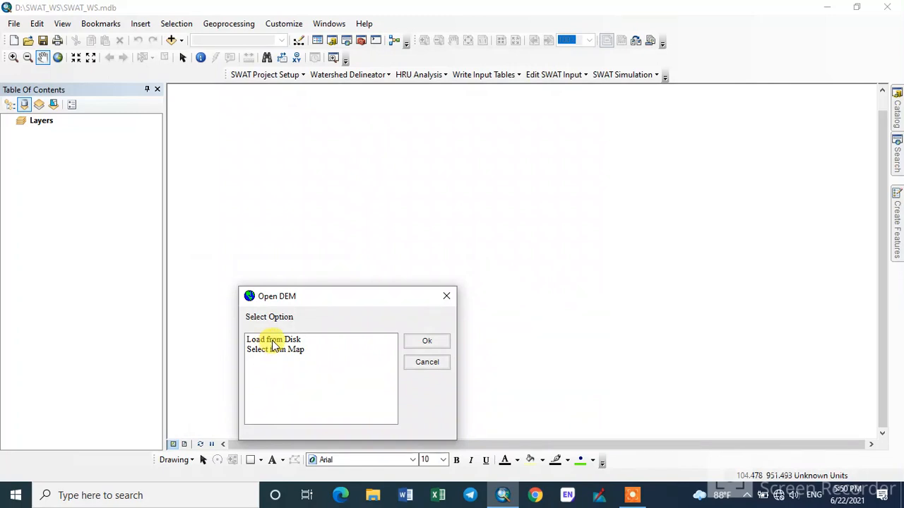
{"action": "left_click", "coordinate": [273, 340]}
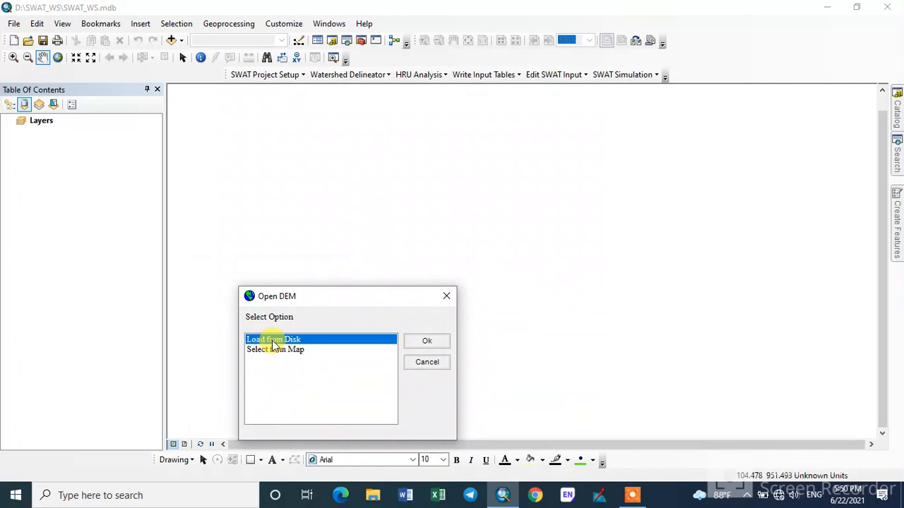
{"action": "left_click", "coordinate": [415, 342]}
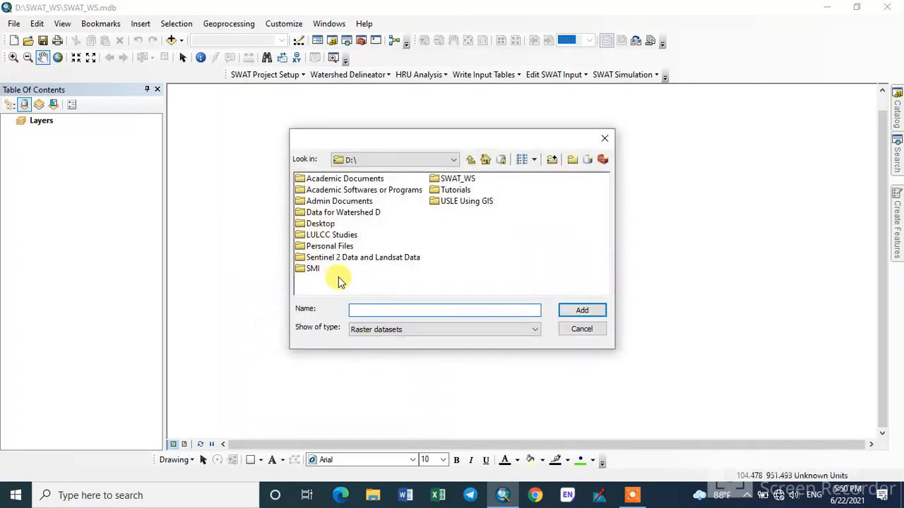
{"action": "double_click", "coordinate": [348, 213]}
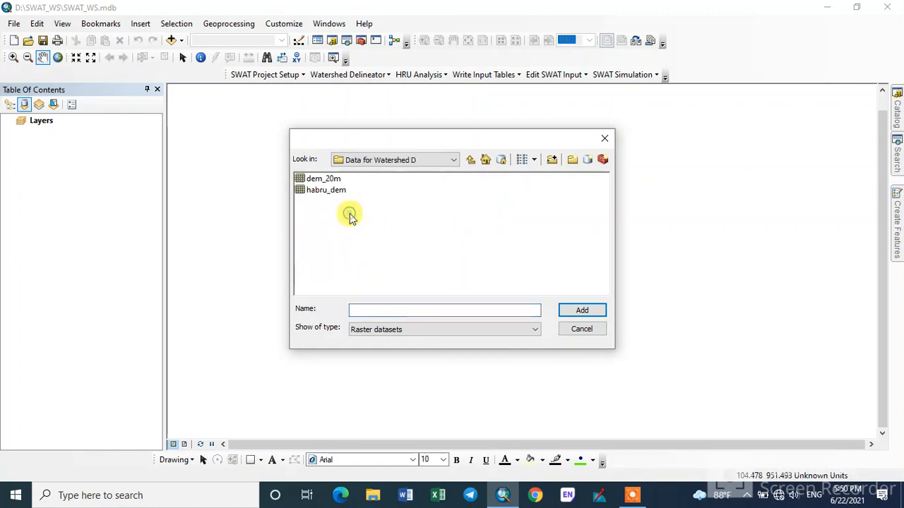
{"action": "left_click", "coordinate": [324, 182]}
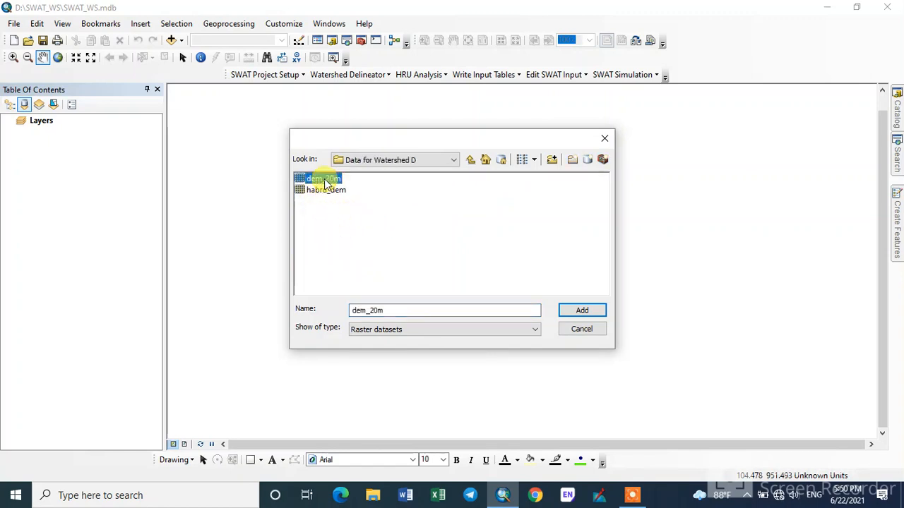
{"action": "left_click", "coordinate": [579, 312]}
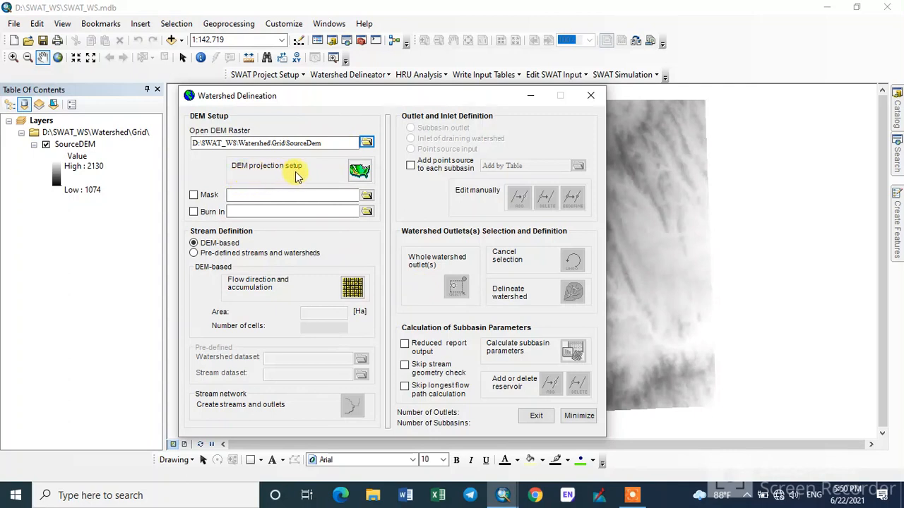
Review the DEM's spatial reference in the projection setup and set its Z unit to meter.
{"action": "left_click", "coordinate": [360, 172]}
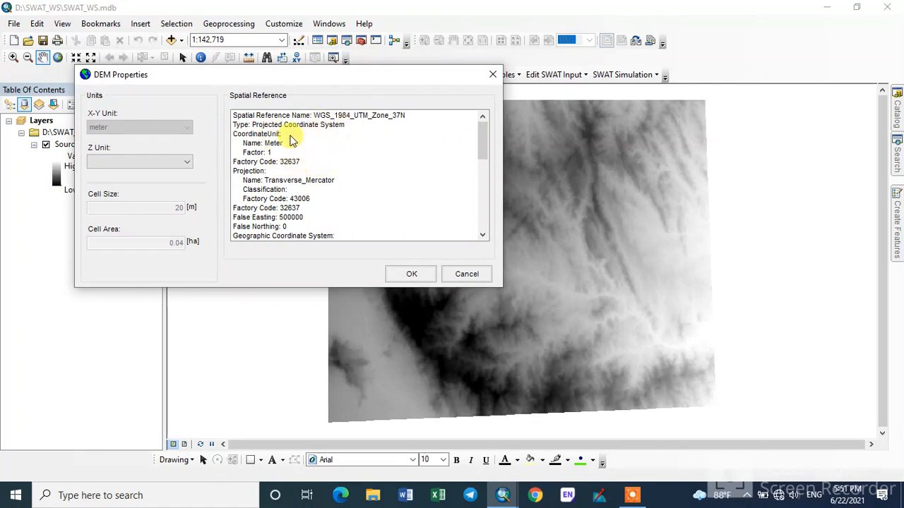
{"action": "mouse_move", "coordinate": [482, 141]}
{"action": "left_mouse_down"}
{"action": "mouse_move", "coordinate": [484, 163]}
{"action": "mouse_move", "coordinate": [479, 146]}
{"action": "left_mouse_up"}
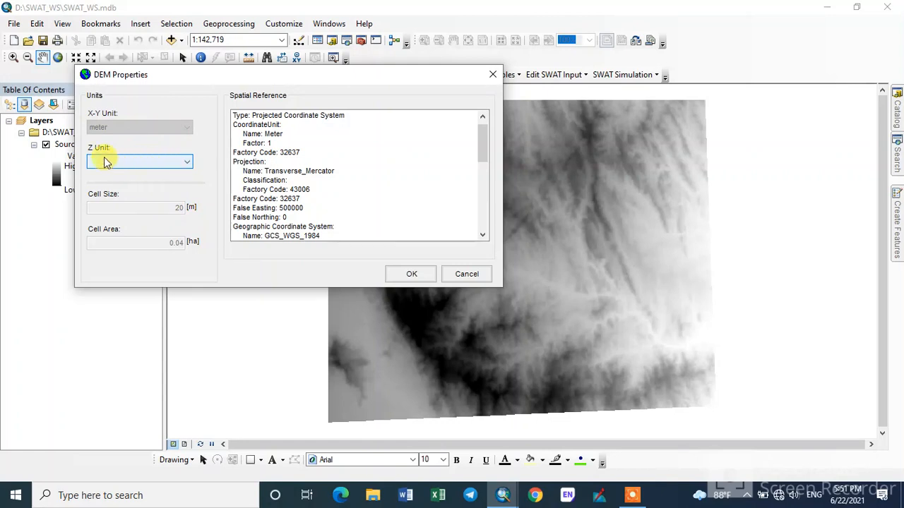
{"action": "left_click", "coordinate": [173, 163]}
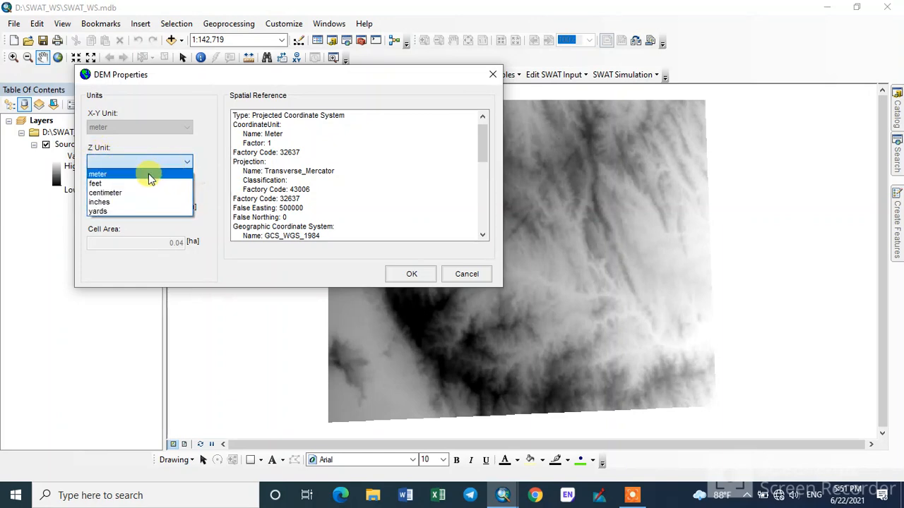
{"action": "left_click", "coordinate": [148, 173]}
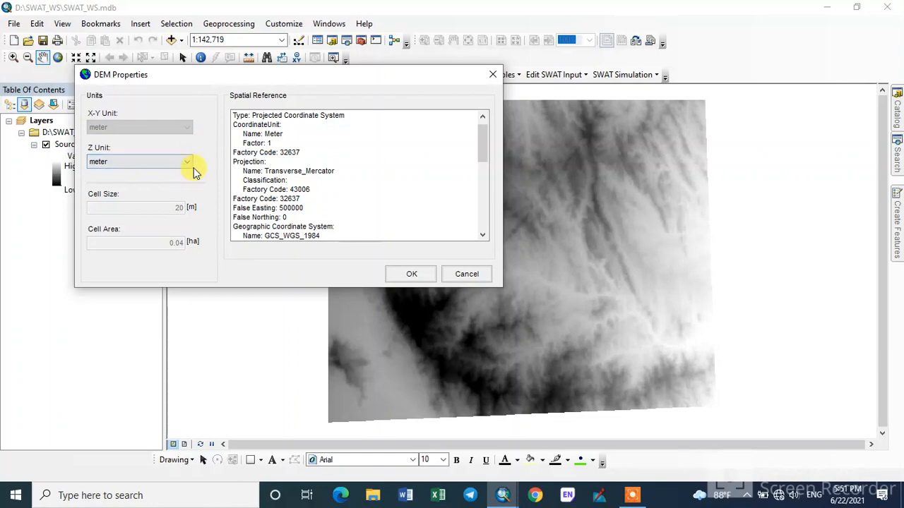
{"action": "left_click", "coordinate": [411, 274]}
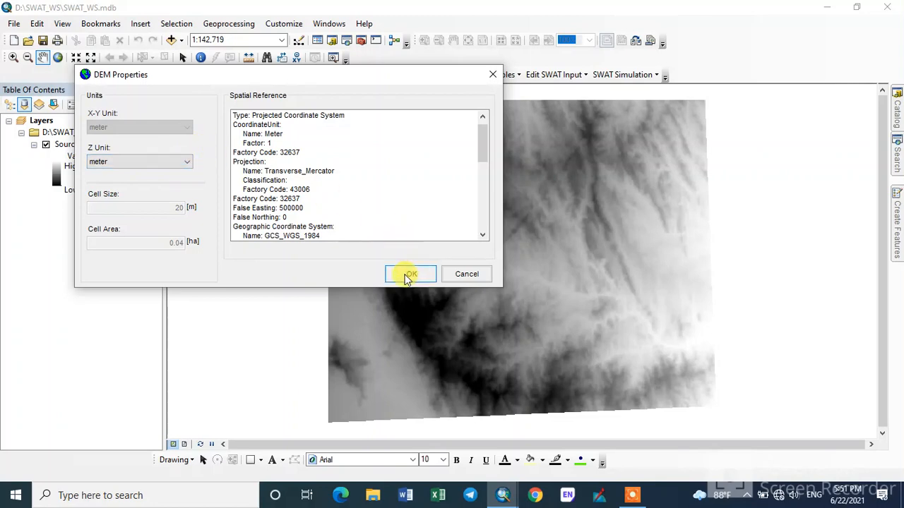
{"action": "left_click", "coordinate": [408, 274]}
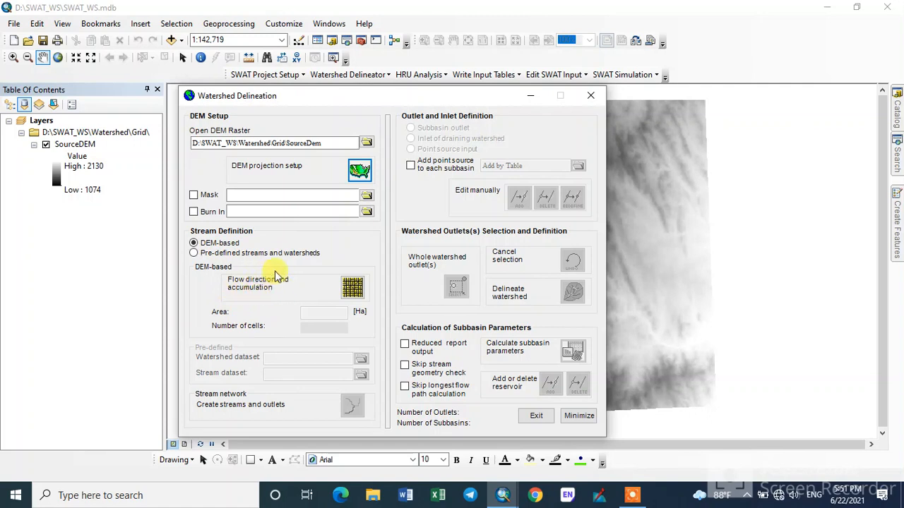
Run flow direction and accumulation on the DEM, and create the streams and outlets with the default threshold area.
{"action": "left_click", "coordinate": [351, 291]}
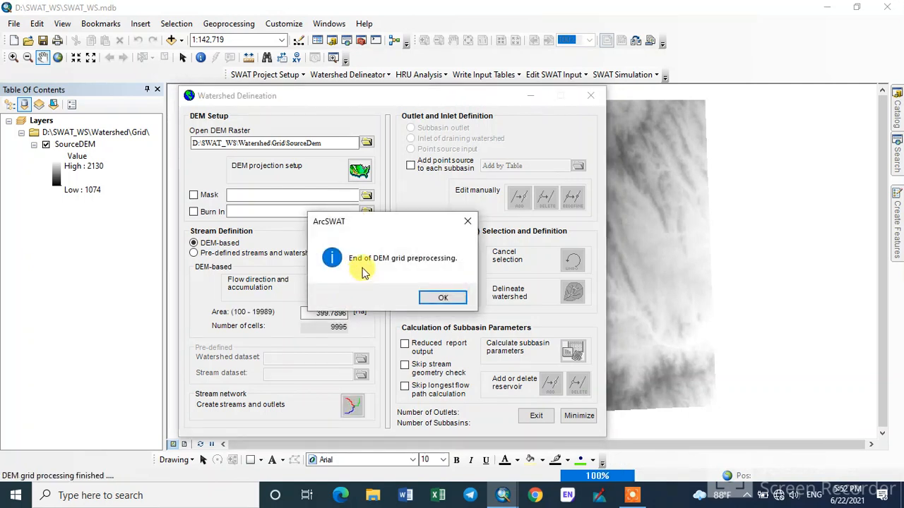
{"action": "left_click", "coordinate": [442, 299]}
{"action": "left_click_drag", "start_coordinate": [420, 103], "coordinate": [297, 98]}
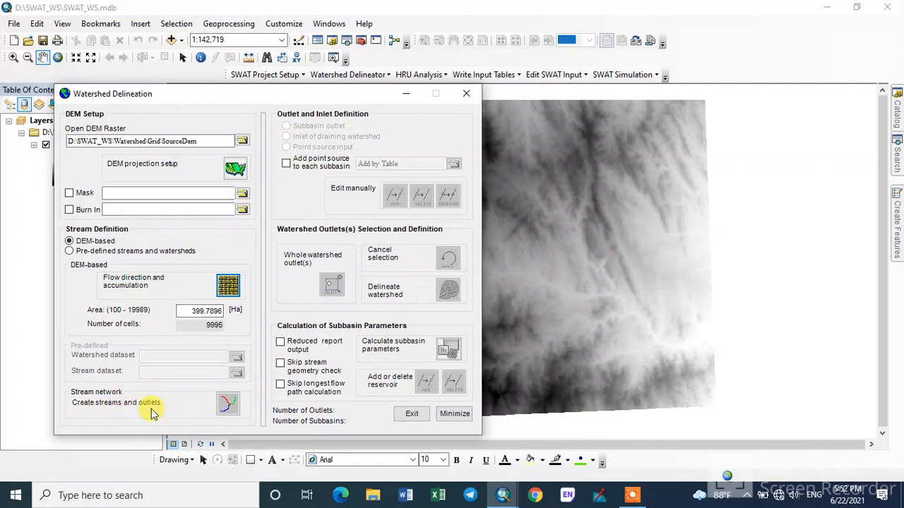
{"action": "left_click", "coordinate": [227, 406]}
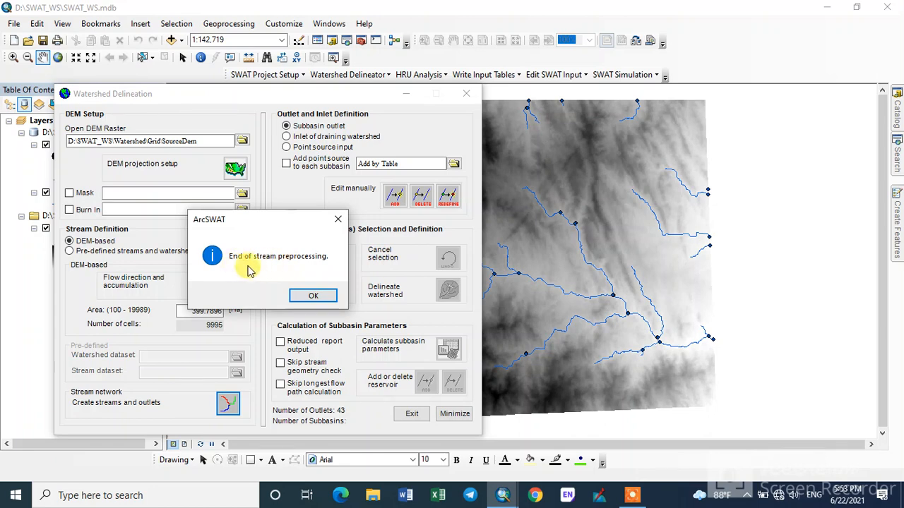
{"action": "left_click", "coordinate": [313, 297]}
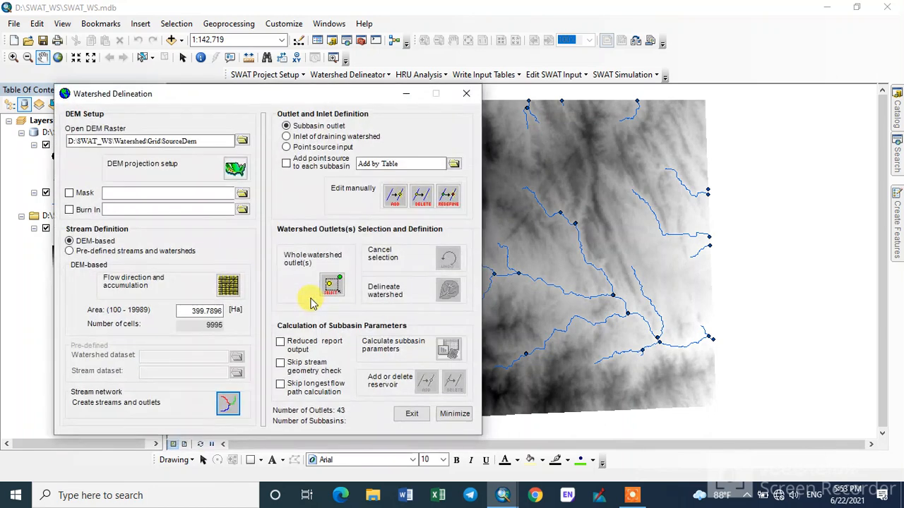
{"action": "left_click_drag", "start_coordinate": [375, 98], "coordinate": [308, 95]}
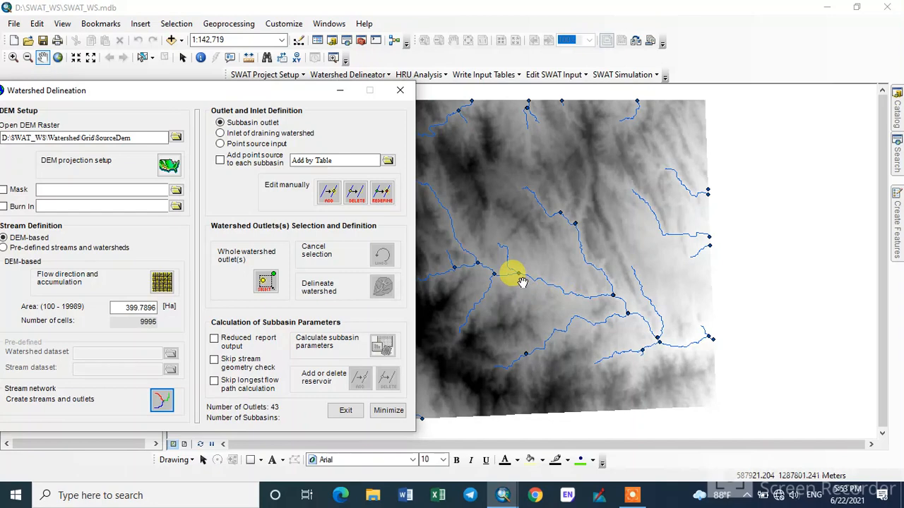
Manually add a subbasin outlet on the central reach, between its two existing outlets, and stop editing with the point saved.
{"action": "left_click", "coordinate": [327, 193]}
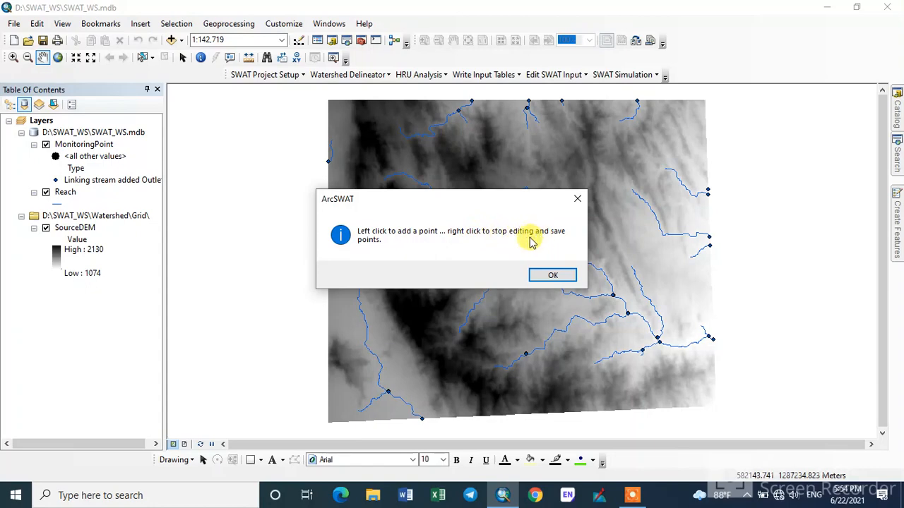
{"action": "left_click", "coordinate": [550, 276]}
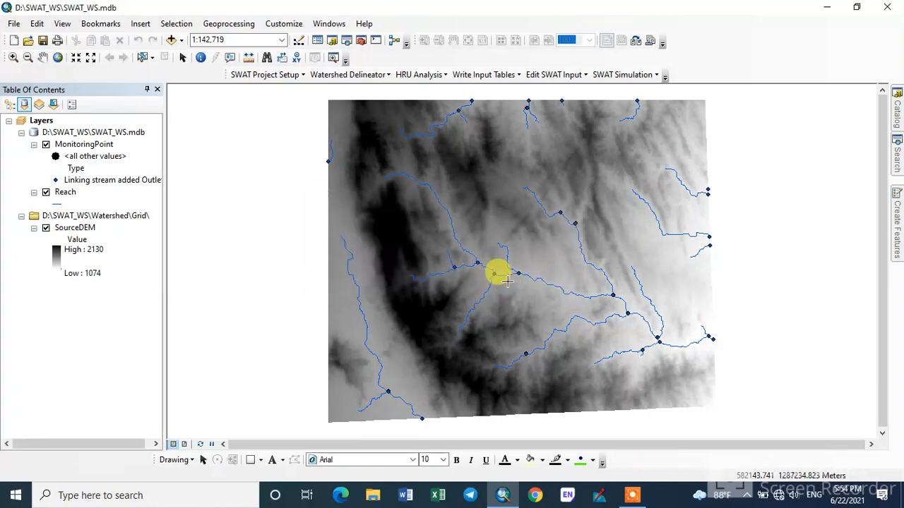
{"action": "left_click", "coordinate": [560, 293]}
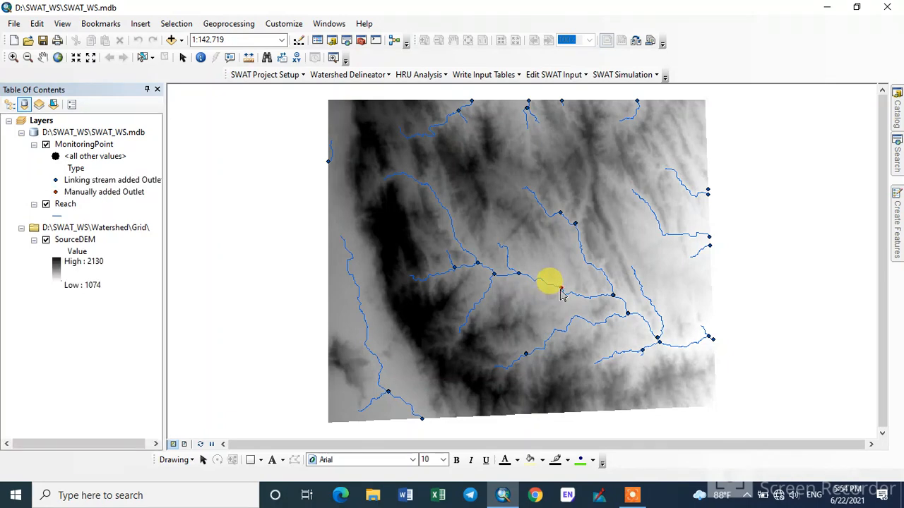
{"action": "right_click", "coordinate": [559, 289]}
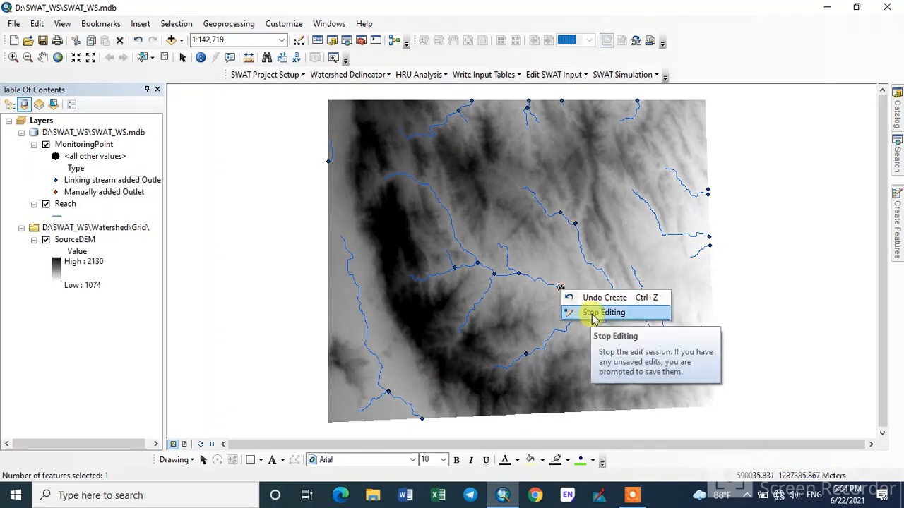
{"action": "left_click", "coordinate": [593, 315]}
{"action": "left_click", "coordinate": [416, 291]}
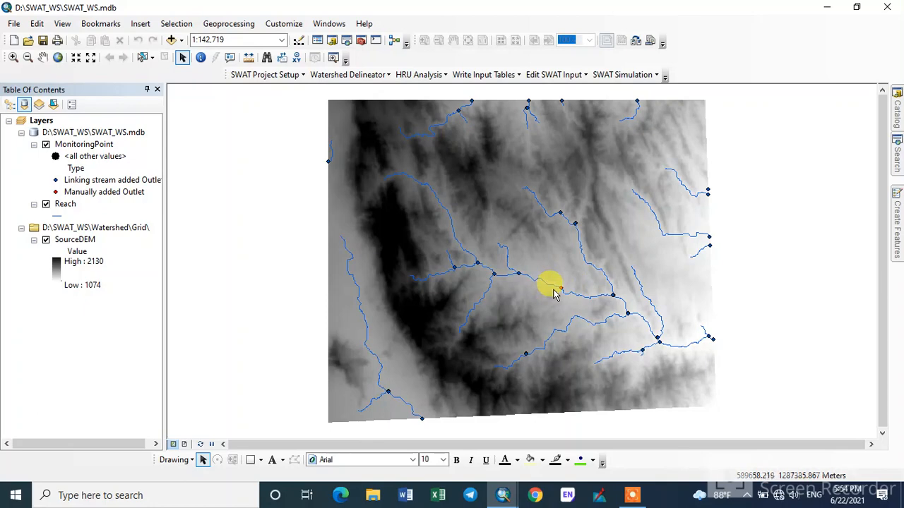
Select the manually added outlet as the whole watershed outlet and delineate the watershed from it.
{"action": "mouse_move", "coordinate": [510, 498]}
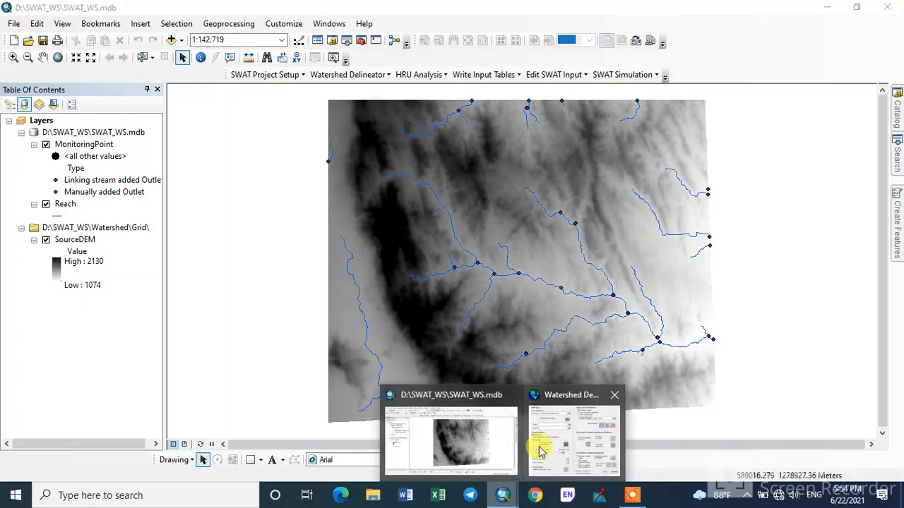
{"action": "left_click", "coordinate": [544, 456]}
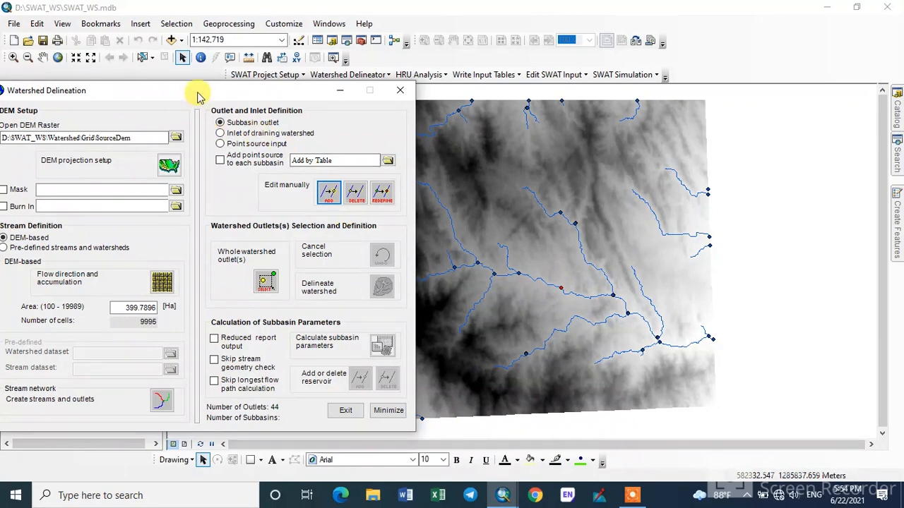
{"action": "left_click_drag", "start_coordinate": [198, 98], "coordinate": [206, 64]}
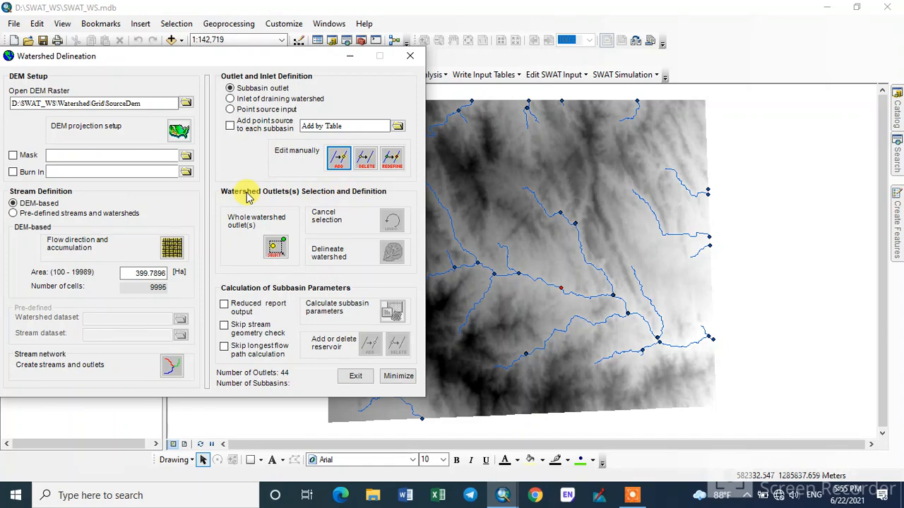
{"action": "left_click", "coordinate": [275, 248]}
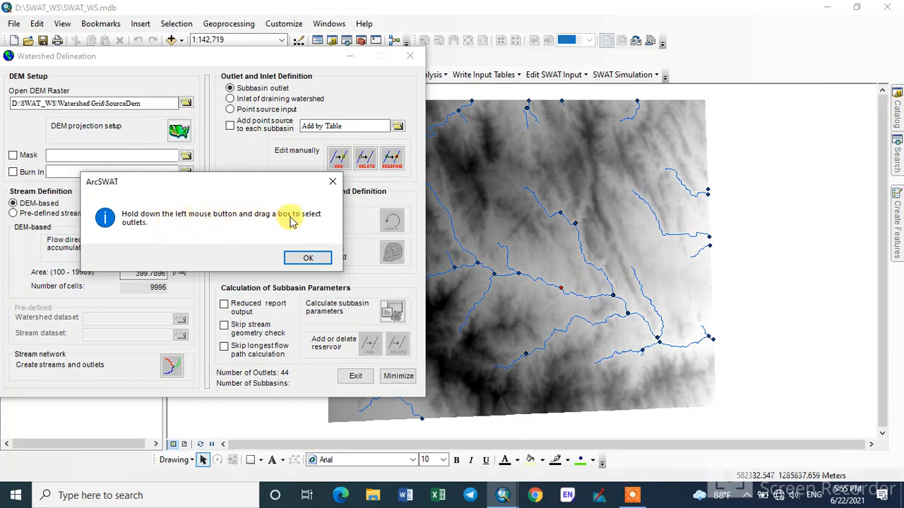
{"action": "left_click", "coordinate": [305, 258]}
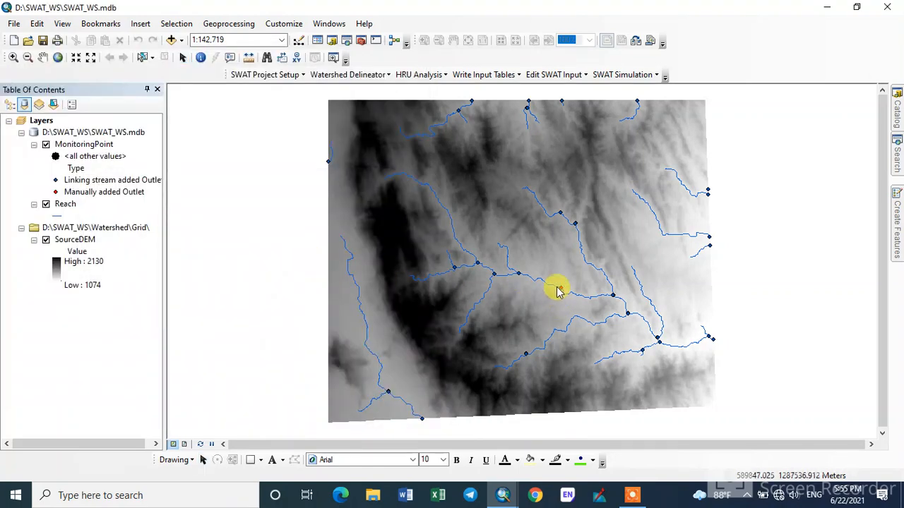
{"action": "left_click_drag", "start_coordinate": [553, 282], "coordinate": [569, 294]}
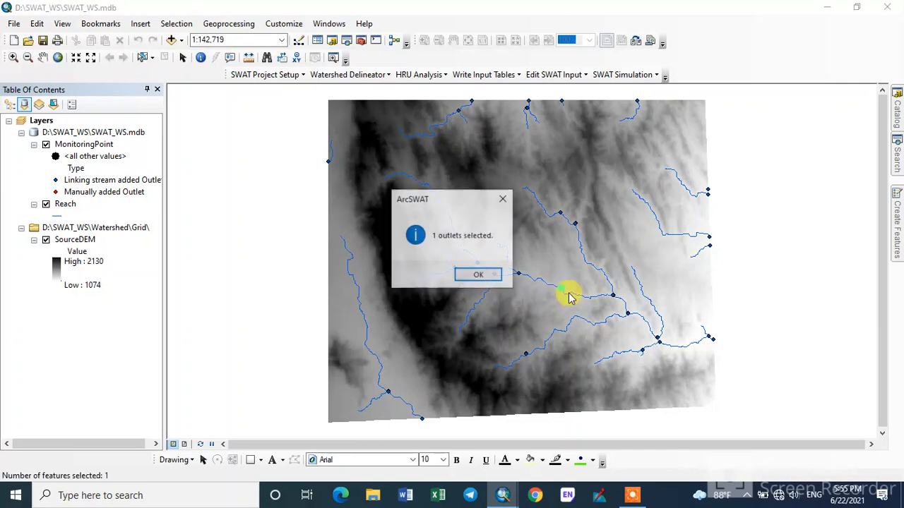
{"action": "left_click", "coordinate": [478, 277]}
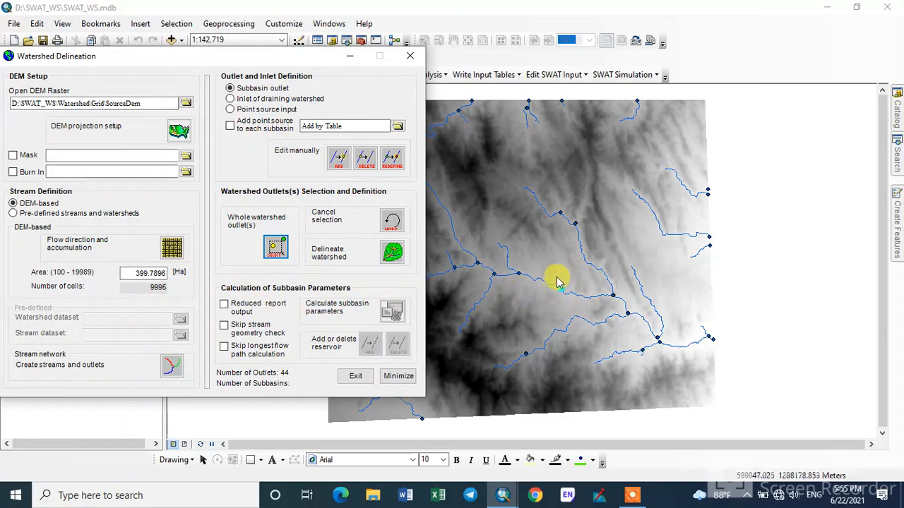
{"action": "left_click", "coordinate": [390, 256]}
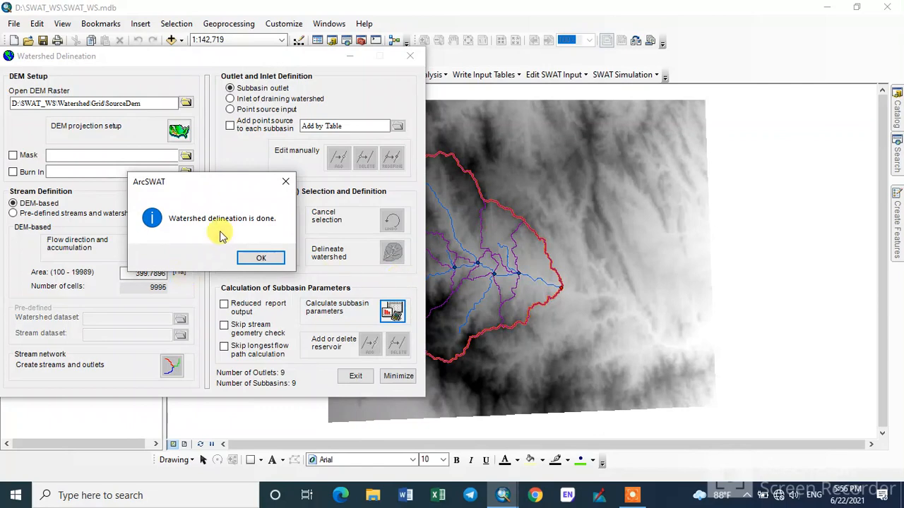
{"action": "left_click", "coordinate": [268, 259]}
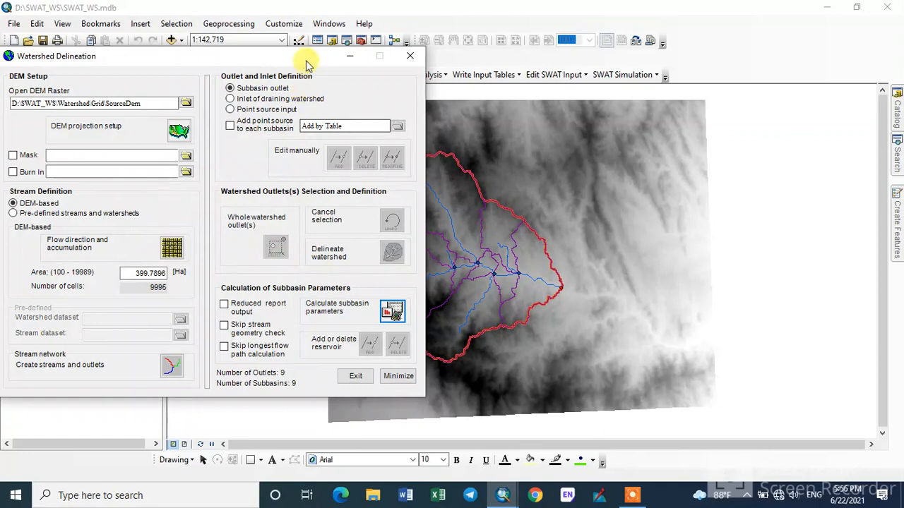
Calculate the subbasin parameters for the delineated watershed with no skip or reduced-report options enabled.
{"action": "left_click_drag", "start_coordinate": [303, 59], "coordinate": [205, 72]}
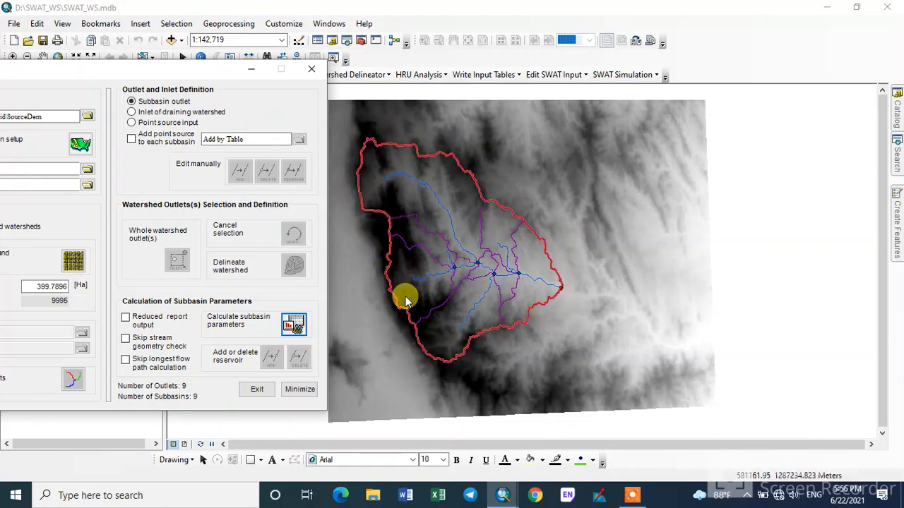
{"action": "left_click_drag", "start_coordinate": [209, 74], "coordinate": [305, 62]}
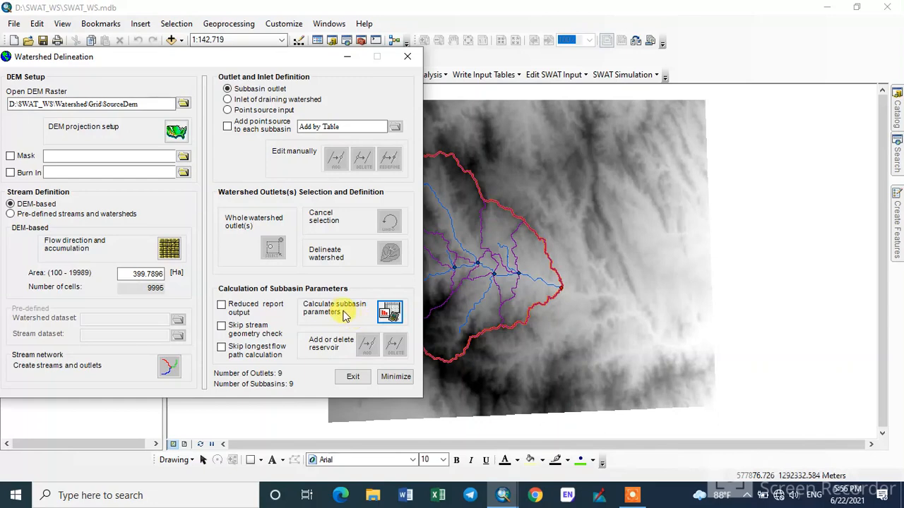
{"action": "left_click", "coordinate": [390, 315]}
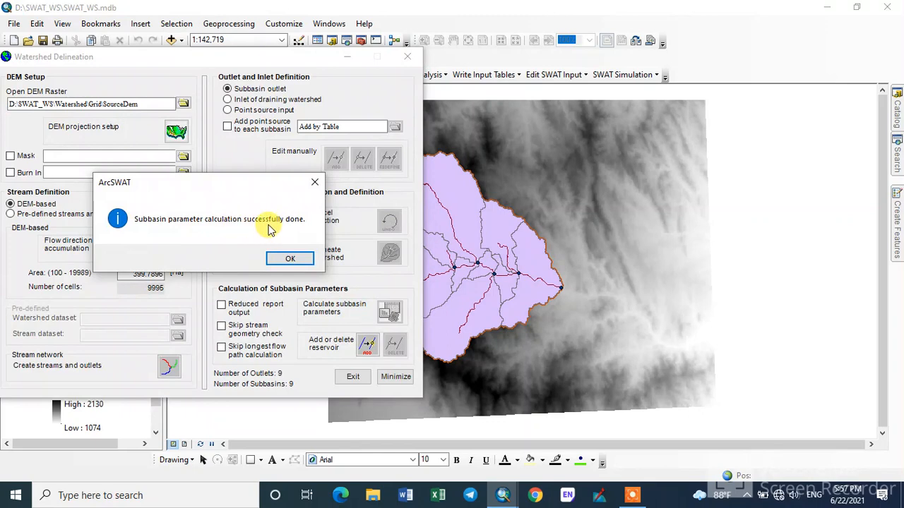
{"action": "left_click", "coordinate": [290, 259]}
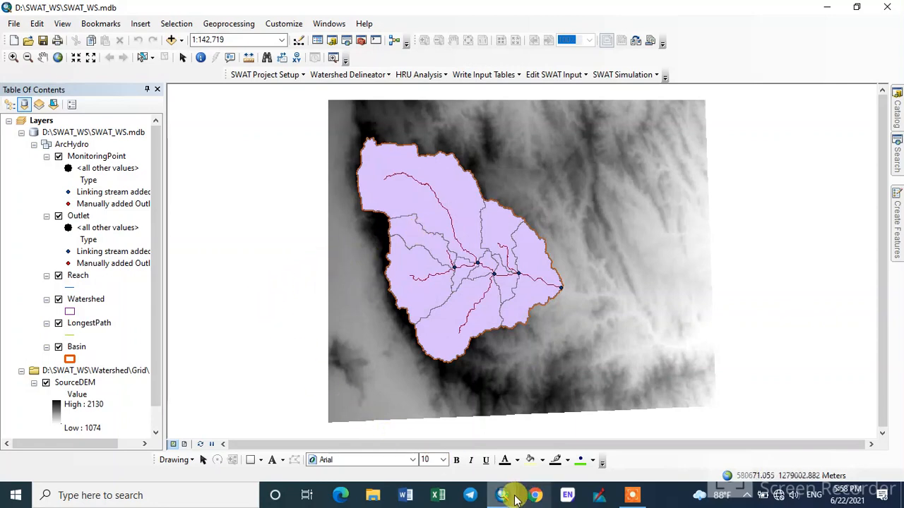
Exit the watershed delineation dialog and save the SWAT project.
{"action": "mouse_move", "coordinate": [516, 498]}
{"action": "left_click", "coordinate": [548, 458]}
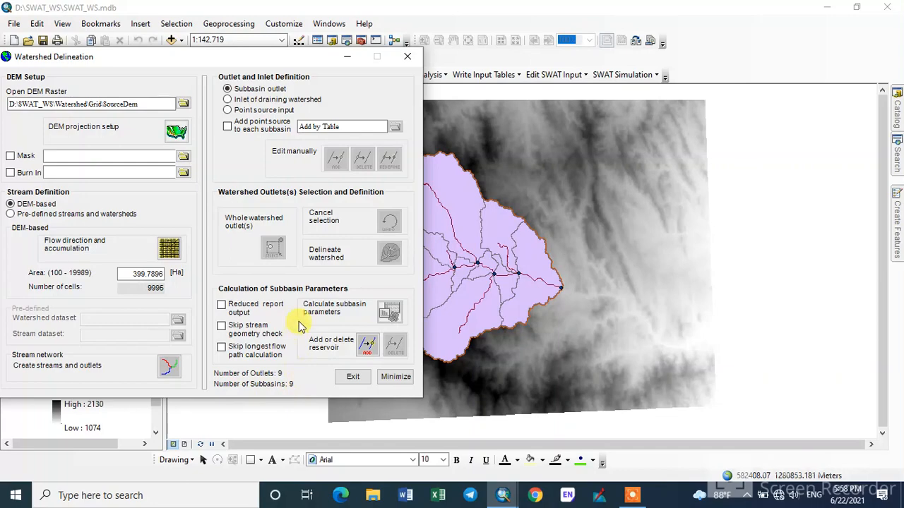
{"action": "left_click_drag", "start_coordinate": [314, 64], "coordinate": [375, 91]}
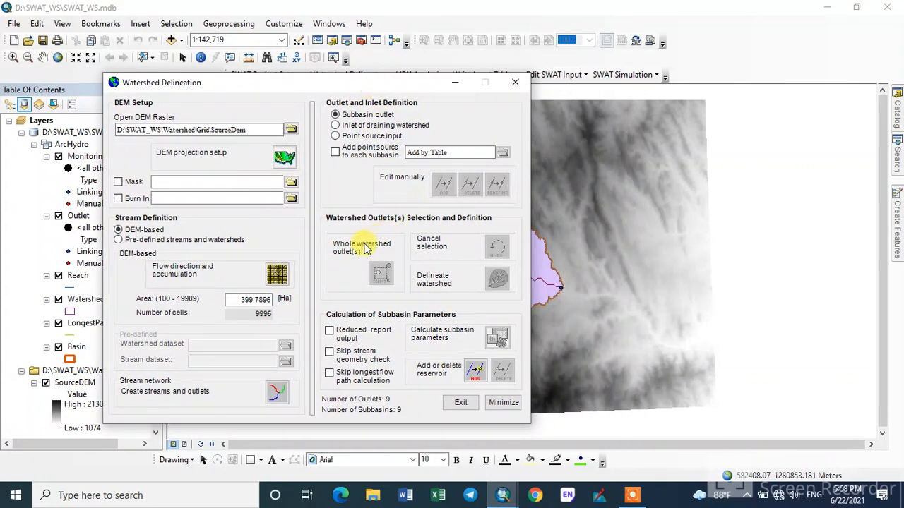
{"action": "left_click", "coordinate": [459, 404]}
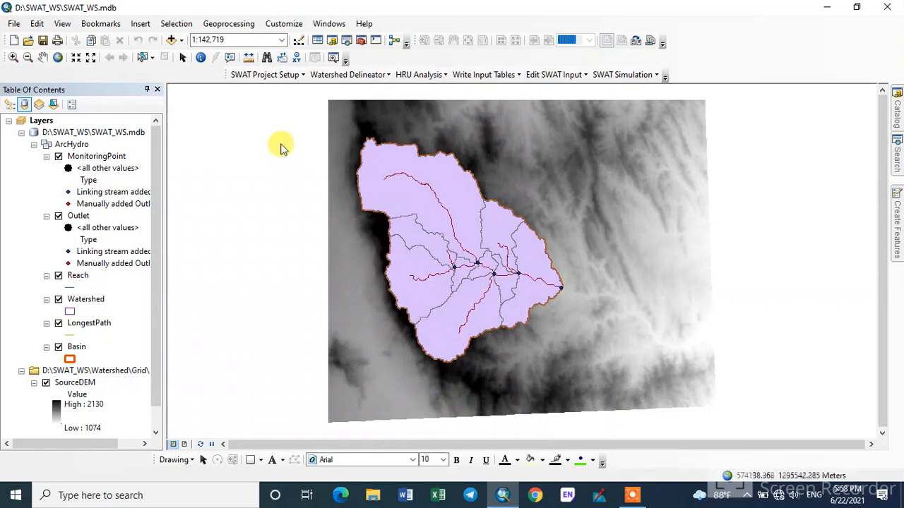
{"action": "left_click", "coordinate": [299, 77]}
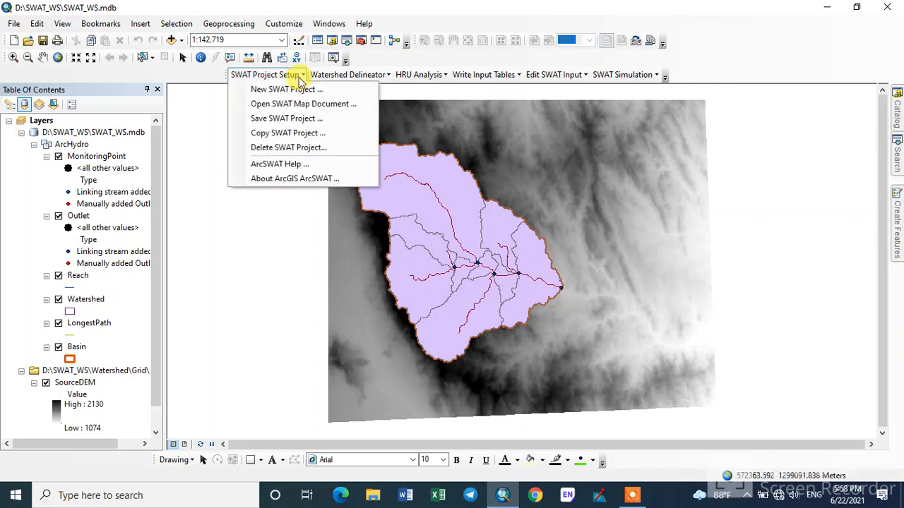
{"action": "left_click", "coordinate": [262, 121]}
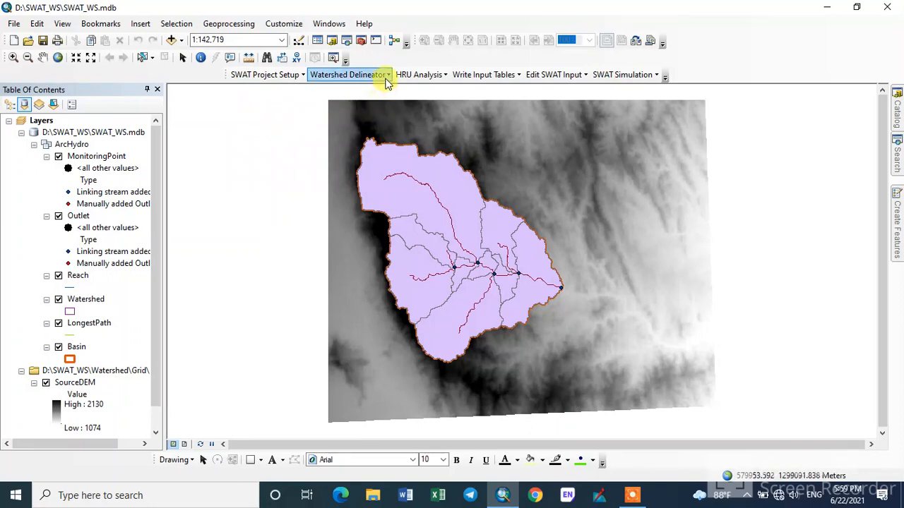
Open the Topographic Report from the watershed reports and examine the elevation statistics for the whole watershed.
{"action": "left_click", "coordinate": [387, 77]}
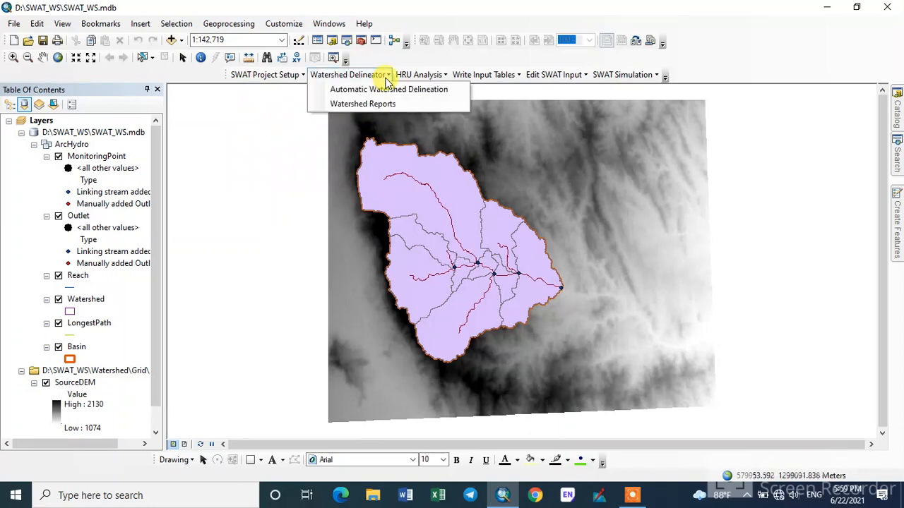
{"action": "left_click", "coordinate": [383, 105]}
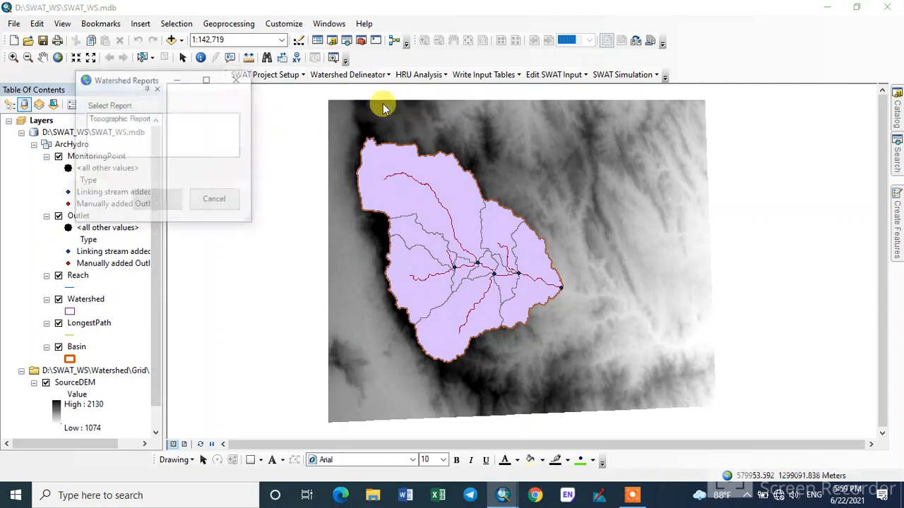
{"action": "left_click", "coordinate": [132, 121]}
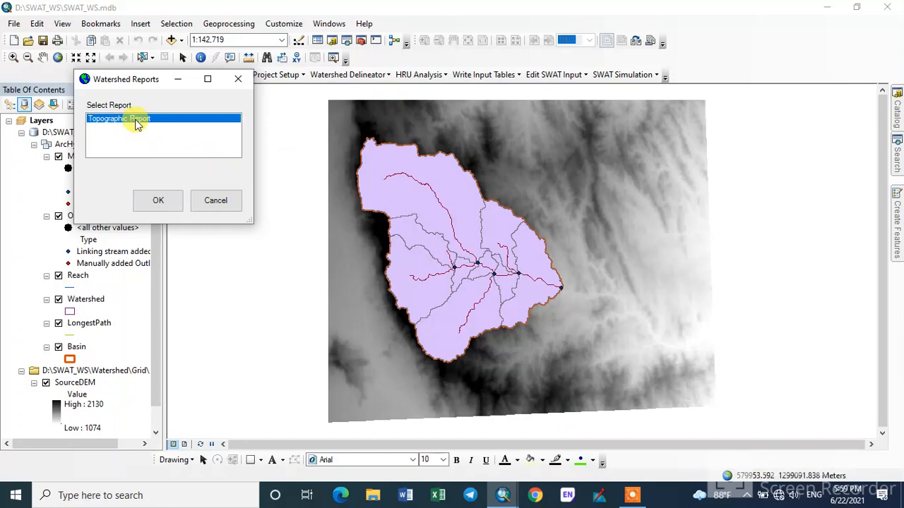
{"action": "left_click", "coordinate": [159, 201]}
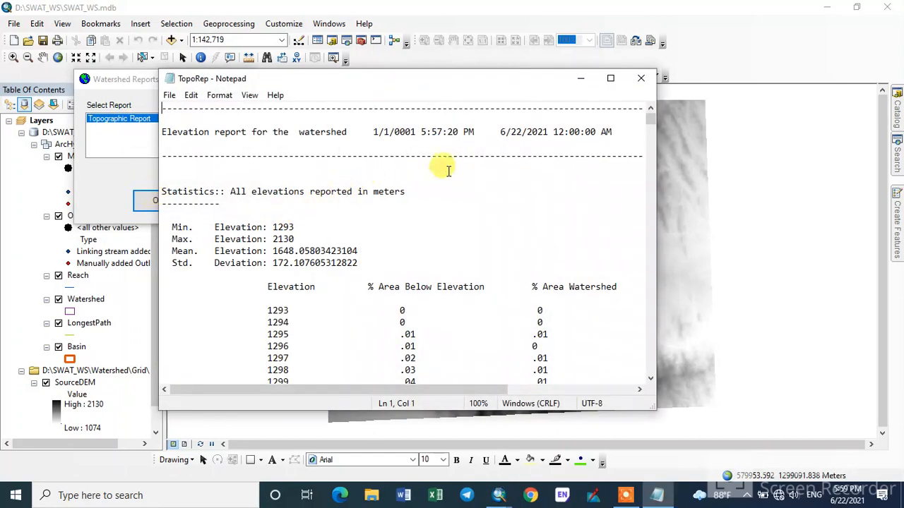
{"action": "scroll", "coordinate": [317, 233], "scroll_direction": "down", "scroll_amount": 2}
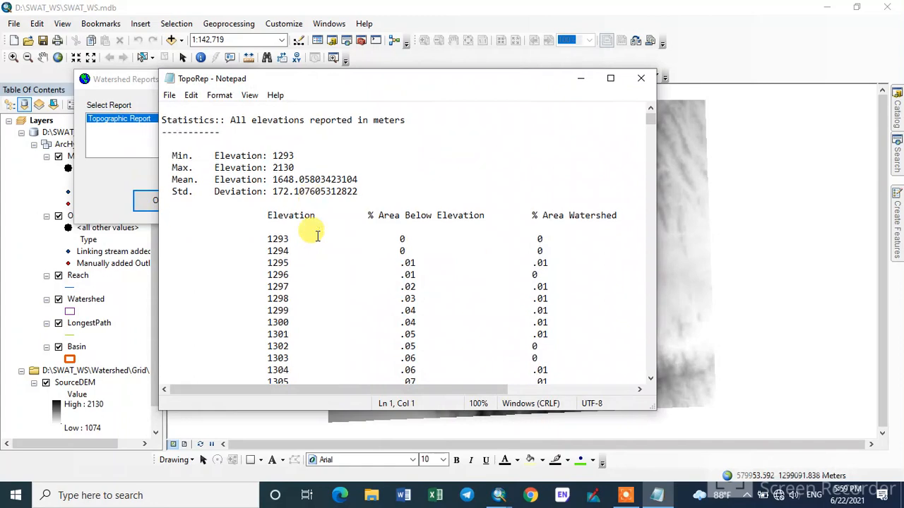
{"action": "scroll", "coordinate": [317, 236], "scroll_direction": "down", "scroll_amount": 5}
{"action": "scroll", "coordinate": [317, 236], "scroll_direction": "up", "scroll_amount": 7}
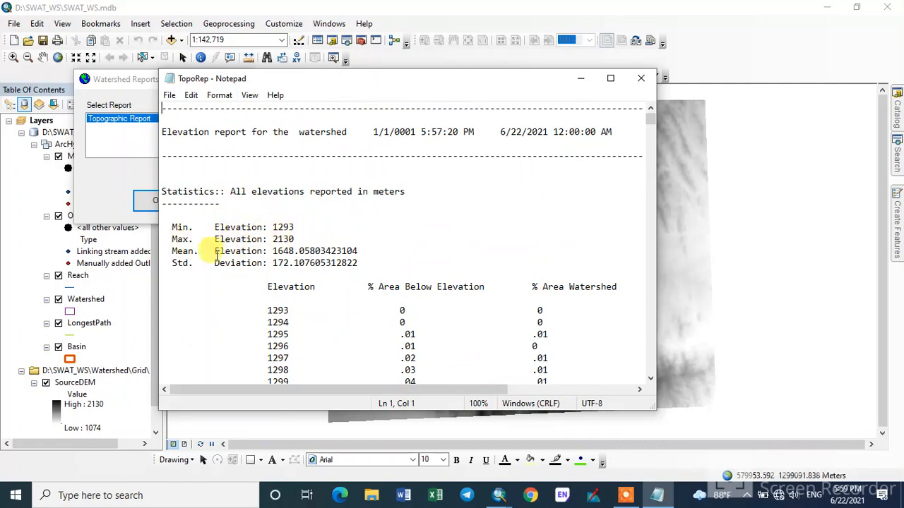
Examine the elevation distribution tables for the watershed and its individual subbasins, and close the topographic report and the report selection.
{"action": "scroll", "coordinate": [268, 258], "scroll_direction": "down", "scroll_amount": 20}
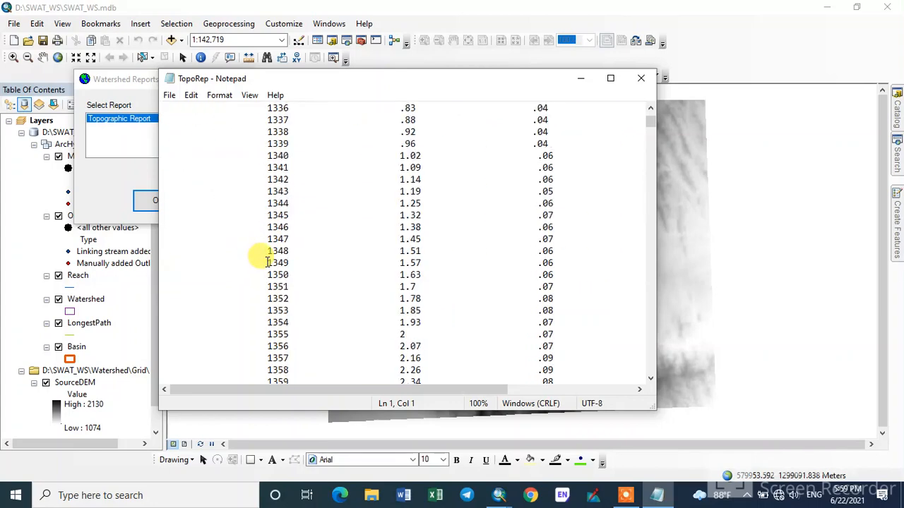
{"action": "scroll", "coordinate": [268, 258], "scroll_direction": "down", "scroll_amount": 20}
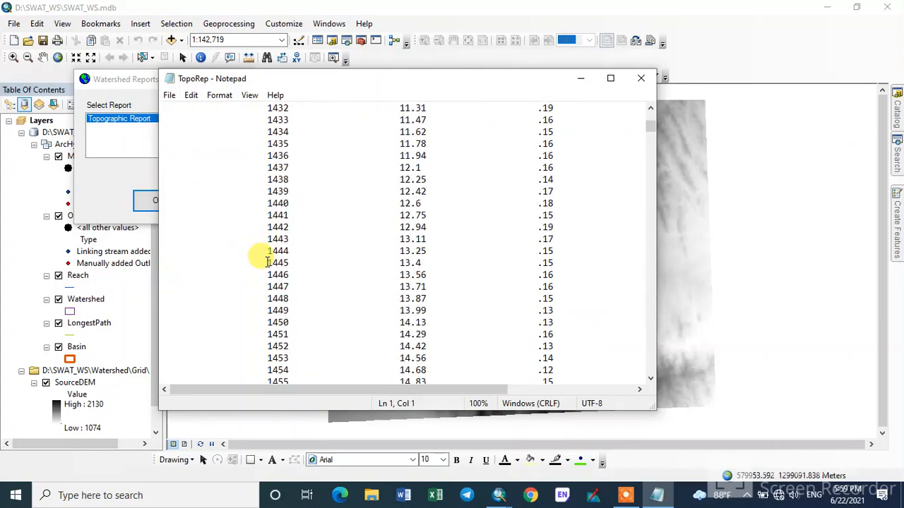
{"action": "scroll", "coordinate": [268, 261], "scroll_direction": "down", "scroll_amount": 12}
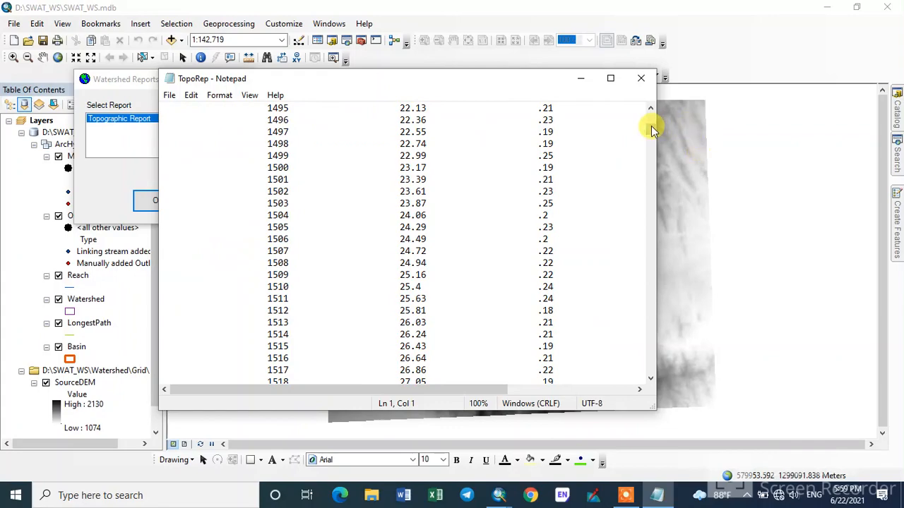
{"action": "left_click_drag", "start_coordinate": [652, 129], "coordinate": [651, 161]}
{"action": "scroll", "coordinate": [275, 176], "scroll_direction": "up", "scroll_amount": 3}
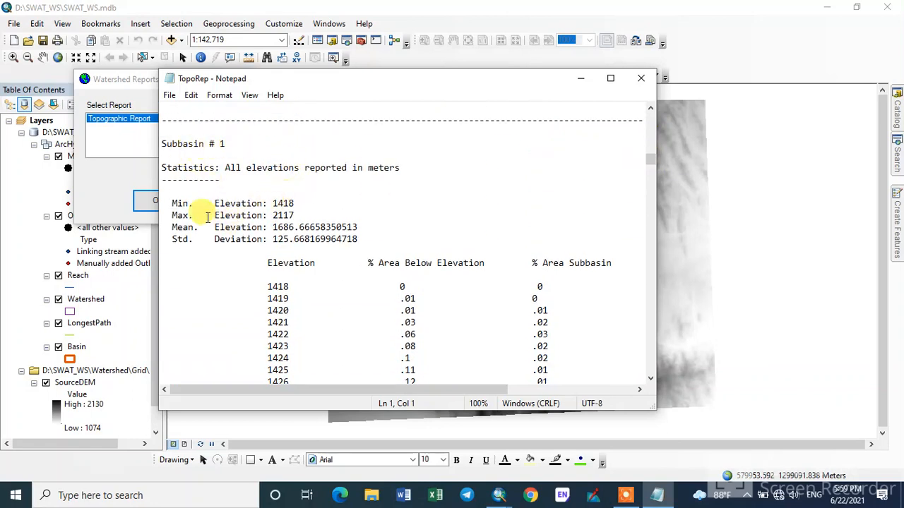
{"action": "scroll", "coordinate": [310, 240], "scroll_direction": "down", "scroll_amount": 9}
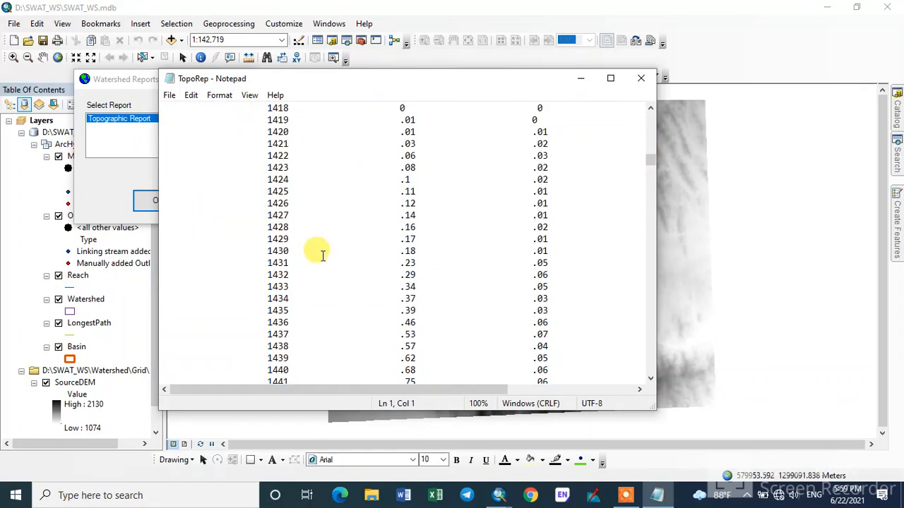
{"action": "left_click_drag", "start_coordinate": [649, 161], "coordinate": [649, 273]}
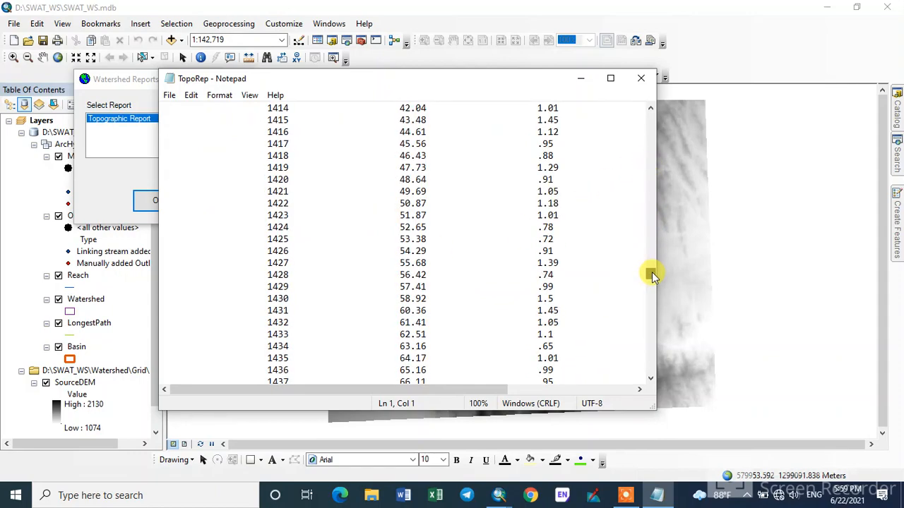
{"action": "left_click", "coordinate": [641, 79]}
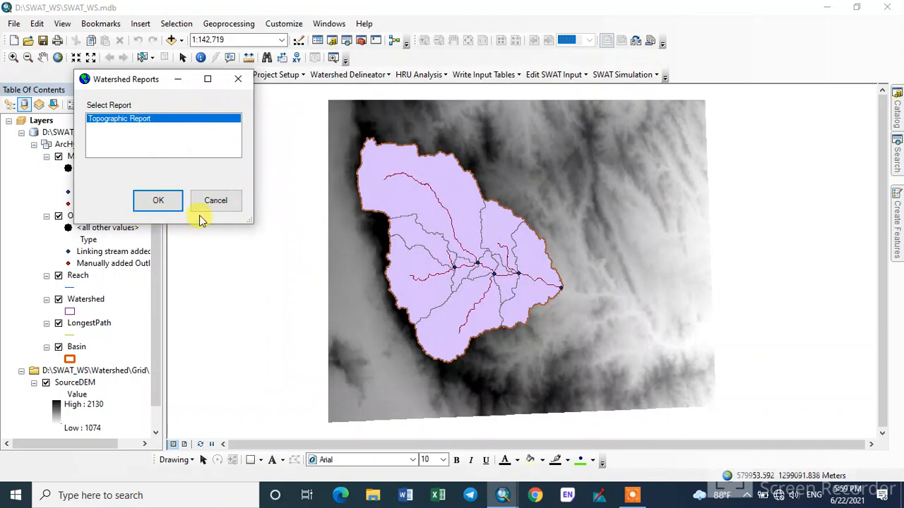
{"action": "left_click", "coordinate": [217, 201]}
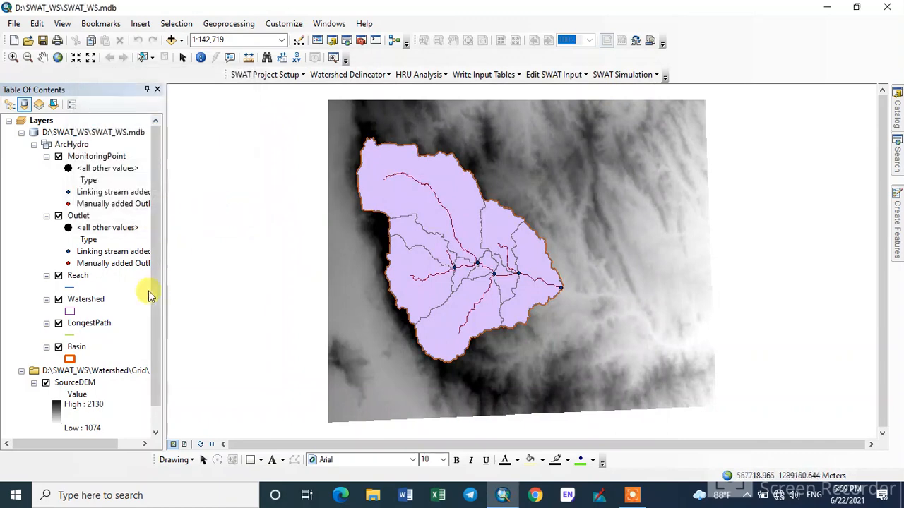
Set the outline width of the Basin layer's symbol to 5.
{"action": "left_click", "coordinate": [70, 360]}
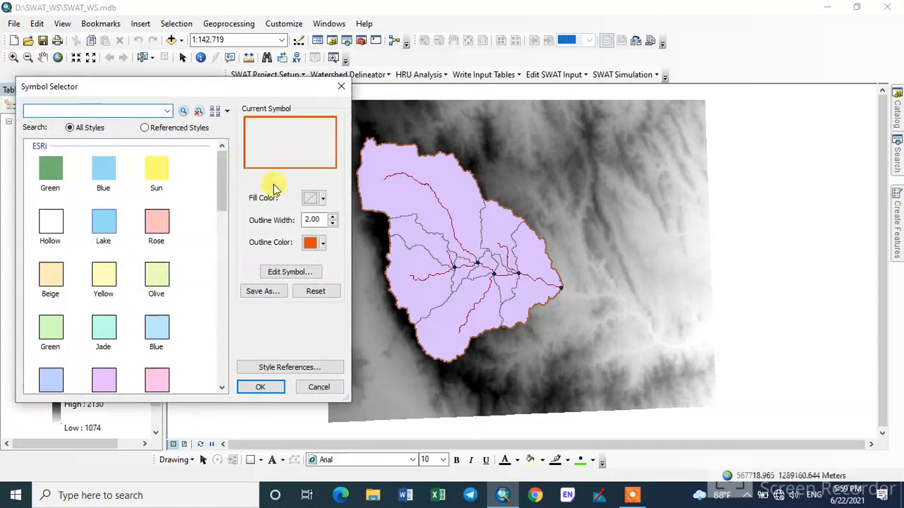
{"action": "left_click", "coordinate": [332, 217]}
{"action": "left_click", "coordinate": [332, 218]}
{"action": "left_click", "coordinate": [332, 217]}
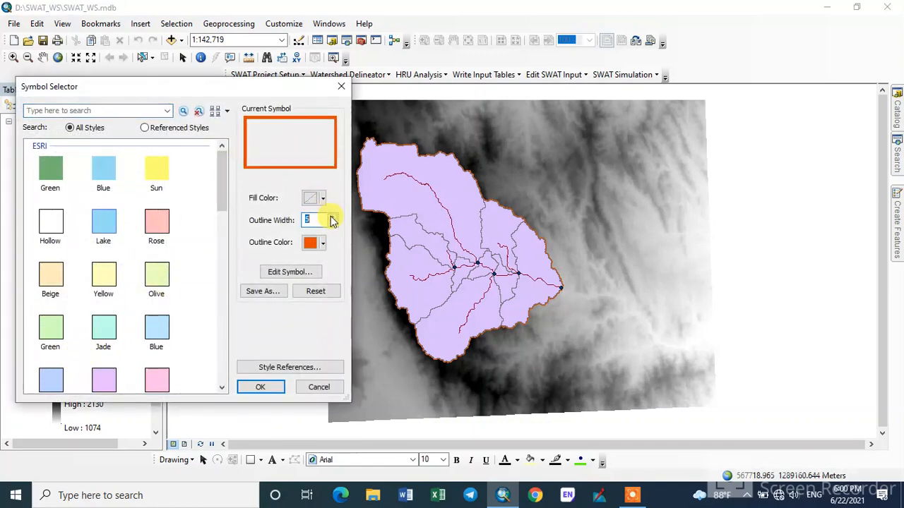
{"action": "left_click", "coordinate": [267, 388]}
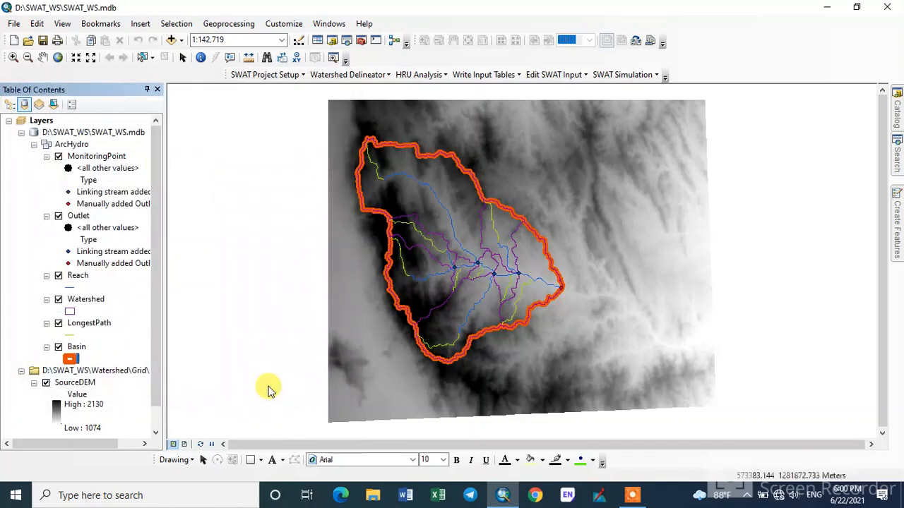
Symbolize the Watershed layer by unique values of the GRIDCODE field, adding all values so each subbasin has its own color.
{"action": "left_click", "coordinate": [78, 300]}
{"action": "right_click", "coordinate": [77, 299]}
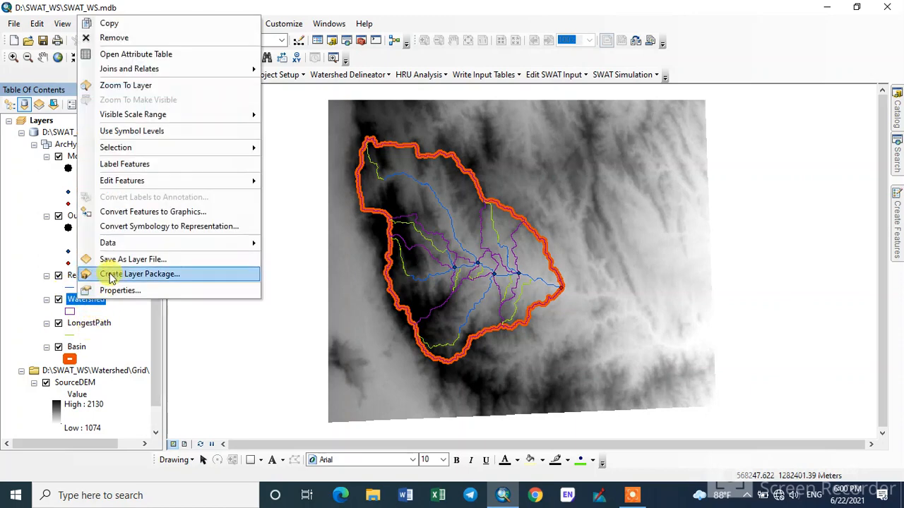
{"action": "left_click", "coordinate": [120, 290]}
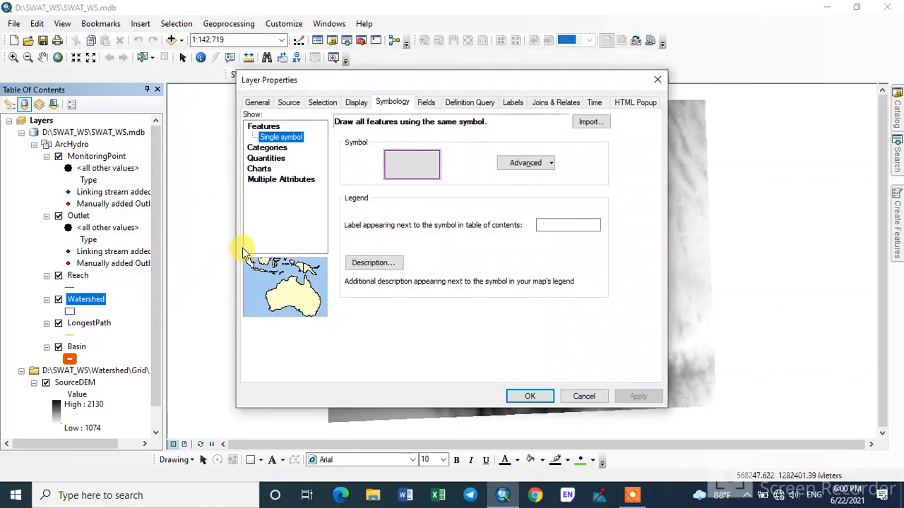
{"action": "left_click", "coordinate": [267, 148]}
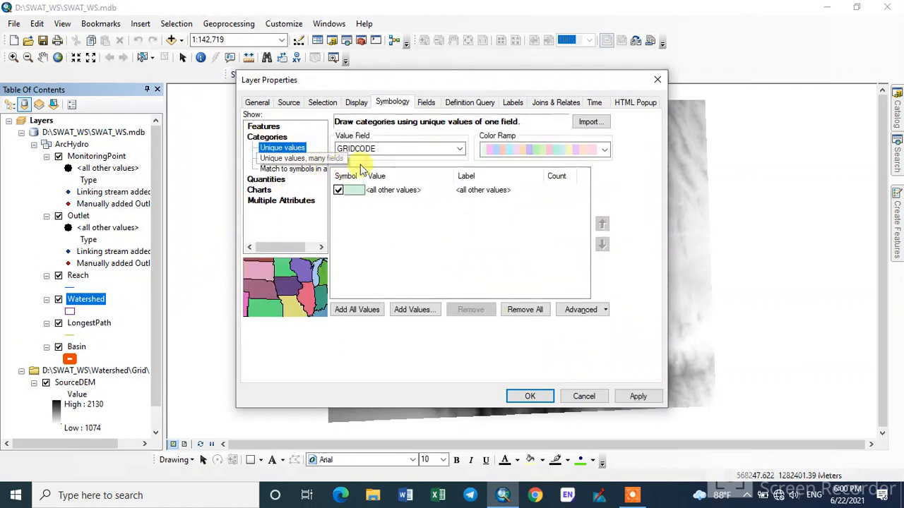
{"action": "left_click", "coordinate": [355, 311]}
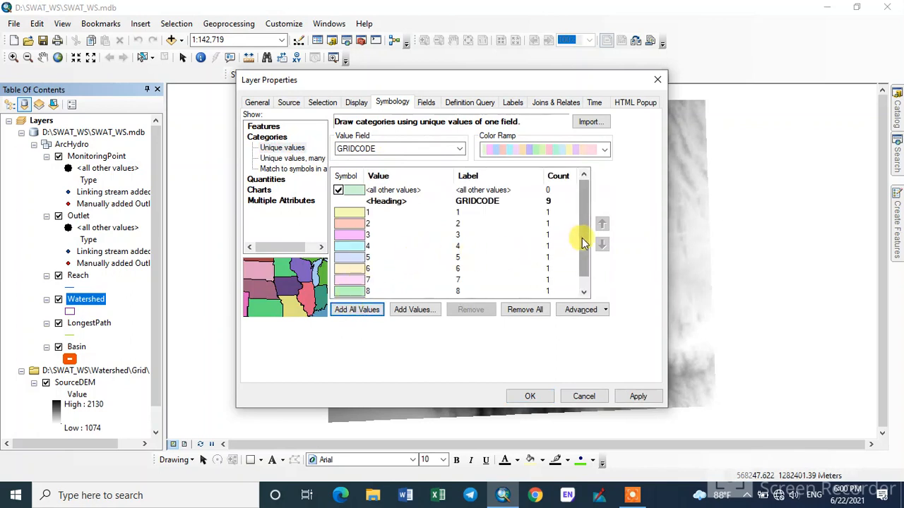
{"action": "scroll", "coordinate": [582, 244], "scroll_direction": "down", "scroll_amount": 1}
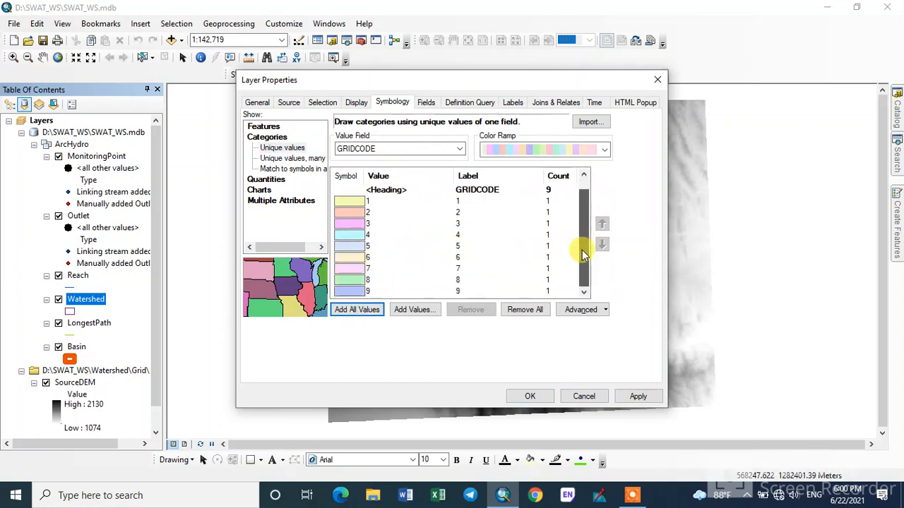
{"action": "left_click", "coordinate": [639, 396]}
{"action": "left_click", "coordinate": [537, 396]}
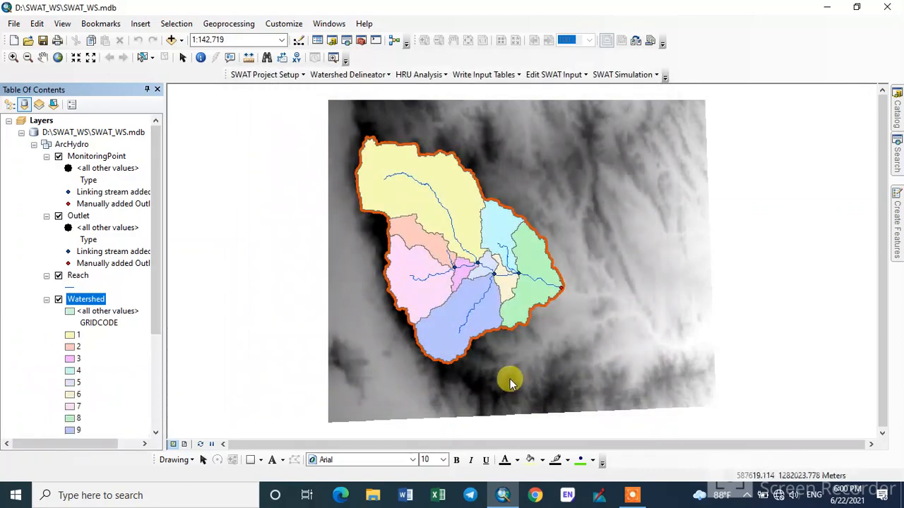
{"action": "scroll", "coordinate": [378, 214], "scroll_direction": "up", "scroll_amount": 1}
{"action": "scroll", "coordinate": [377, 213], "scroll_direction": "down", "scroll_amount": 1}
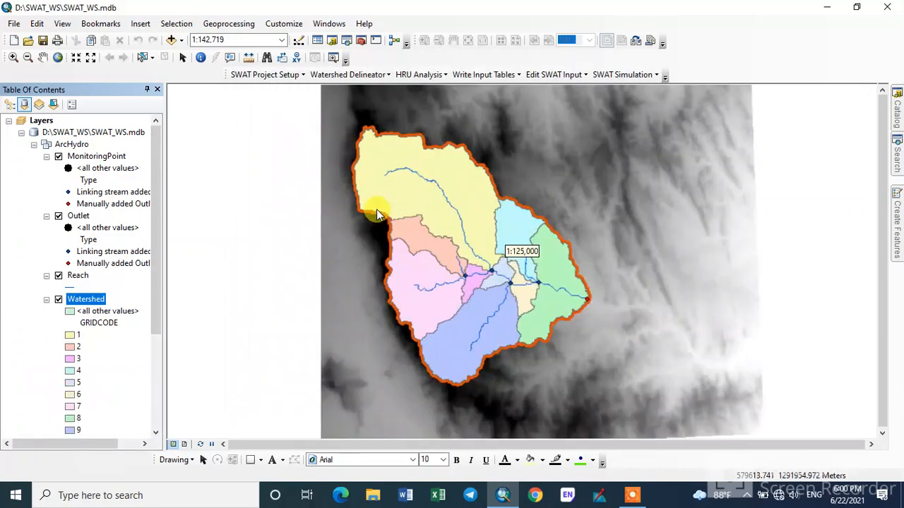
{"action": "scroll", "coordinate": [374, 212], "scroll_direction": "down", "scroll_amount": 3}
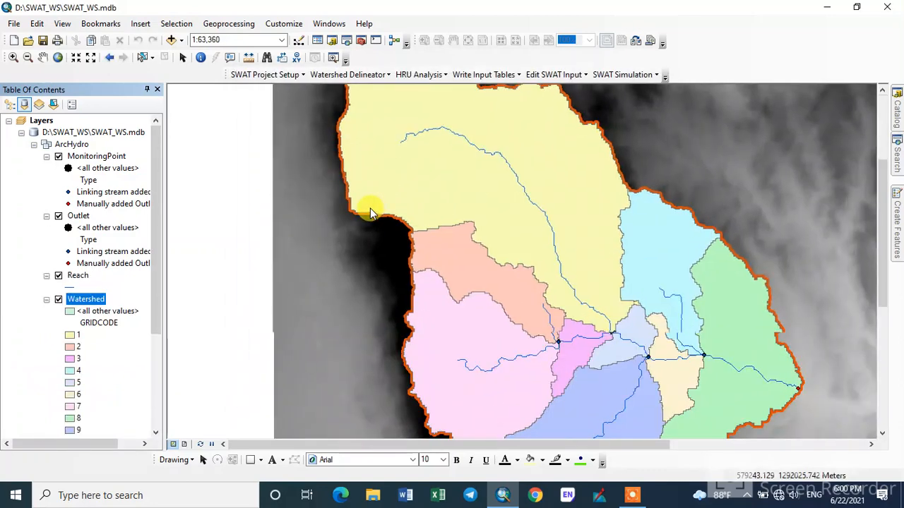
{"action": "scroll", "coordinate": [372, 212], "scroll_direction": "up", "scroll_amount": 2}
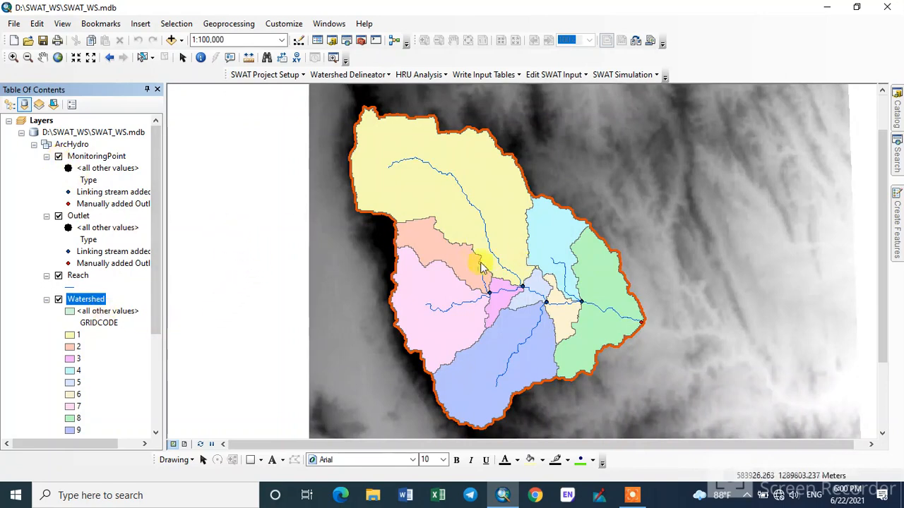
{"action": "scroll", "coordinate": [474, 258], "scroll_direction": "down", "scroll_amount": 2}
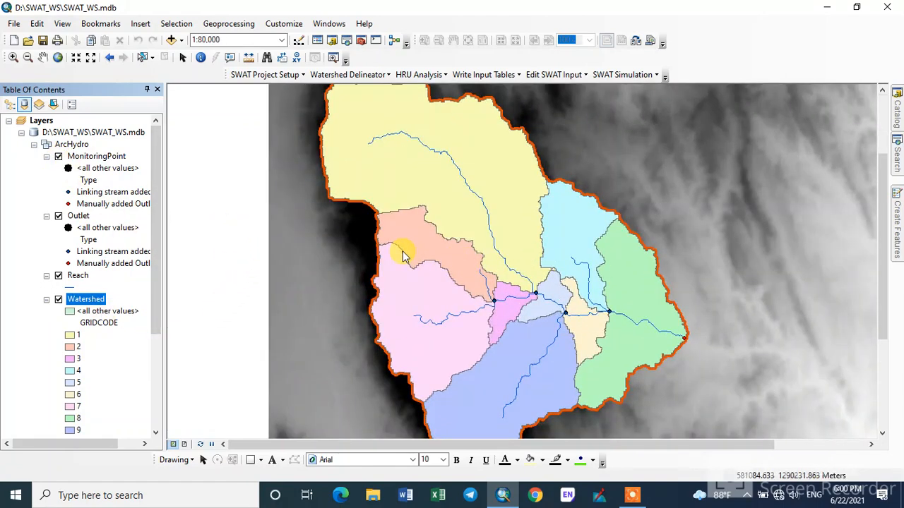
{"action": "scroll", "coordinate": [403, 251], "scroll_direction": "up", "scroll_amount": 2}
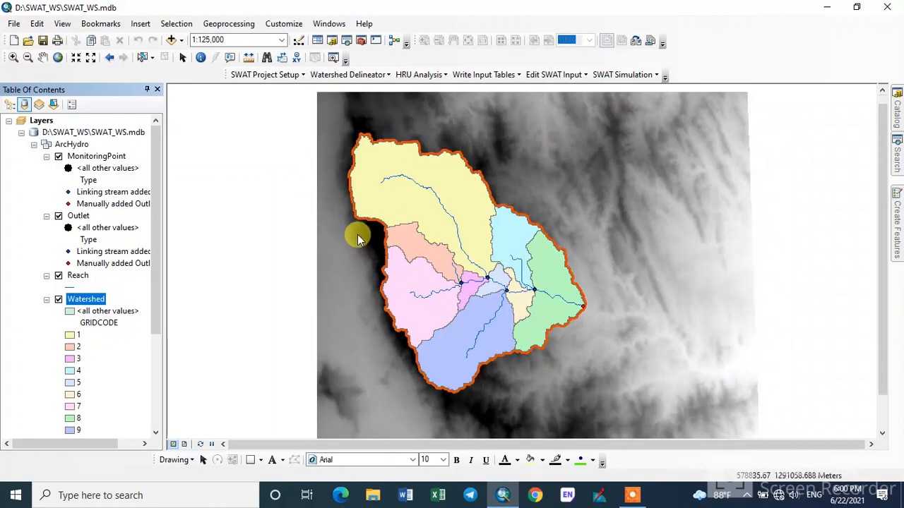
{"action": "scroll", "coordinate": [358, 234], "scroll_direction": "down", "scroll_amount": 2}
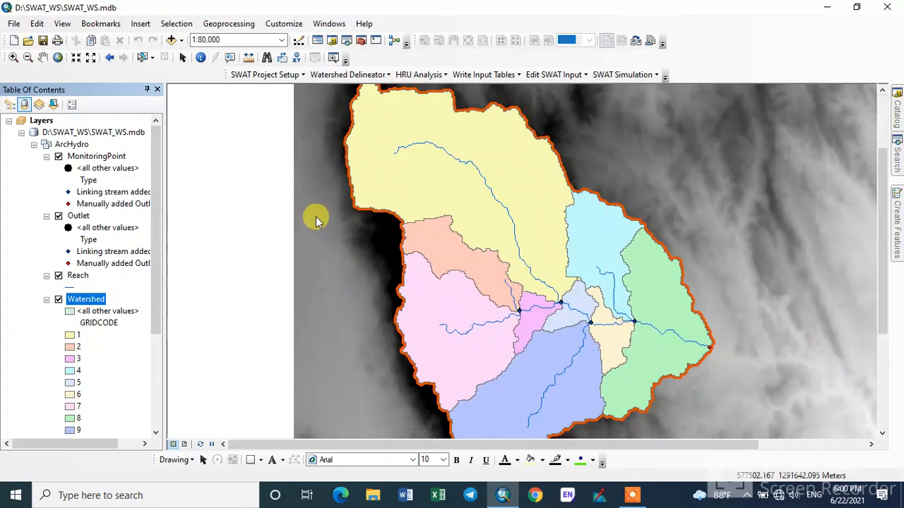
{"action": "scroll", "coordinate": [315, 217], "scroll_direction": "up", "scroll_amount": 2}
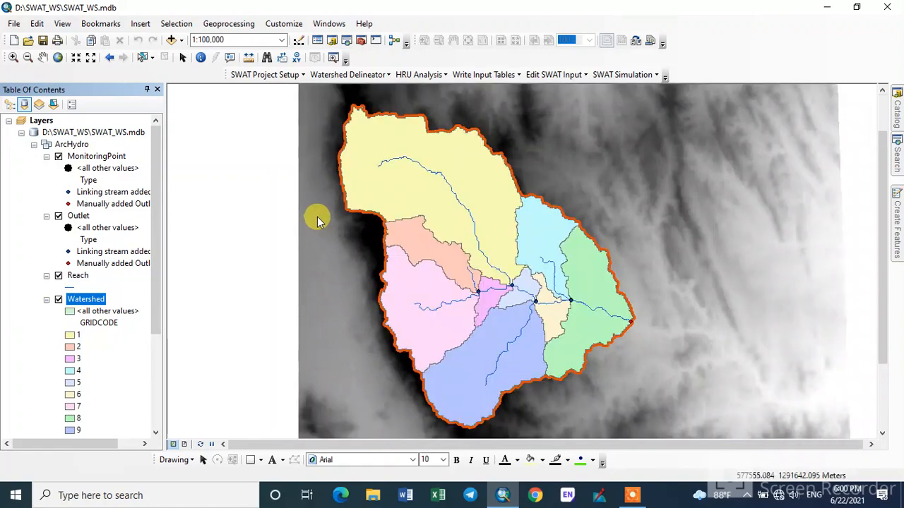
{"action": "scroll", "coordinate": [384, 226], "scroll_direction": "up", "scroll_amount": 1}
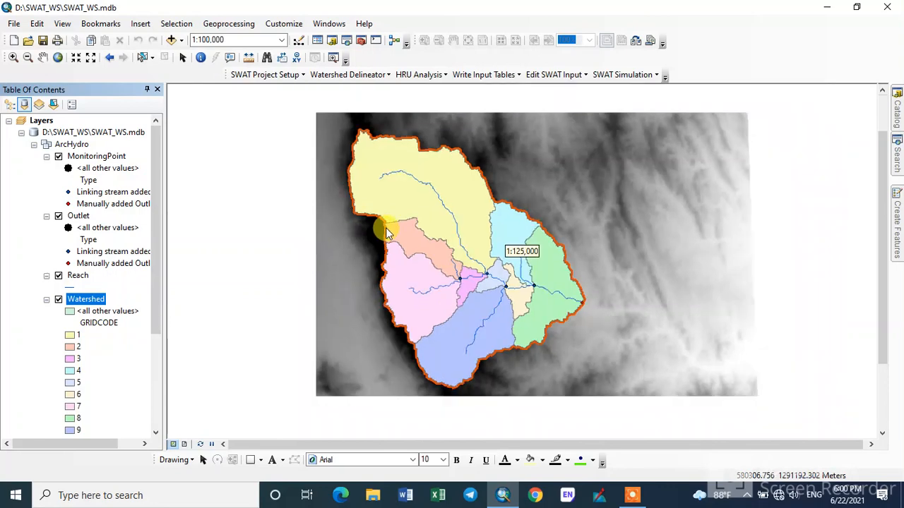
{"action": "scroll", "coordinate": [384, 226], "scroll_direction": "down", "scroll_amount": 1}
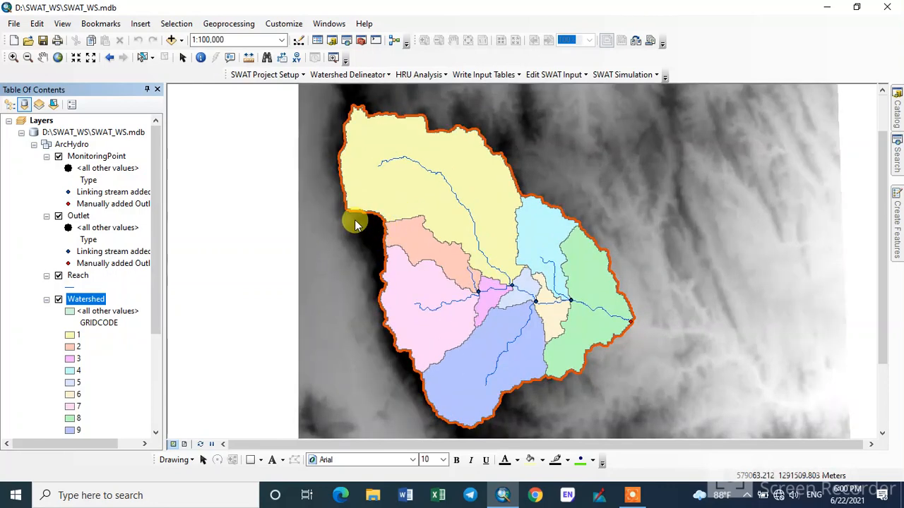